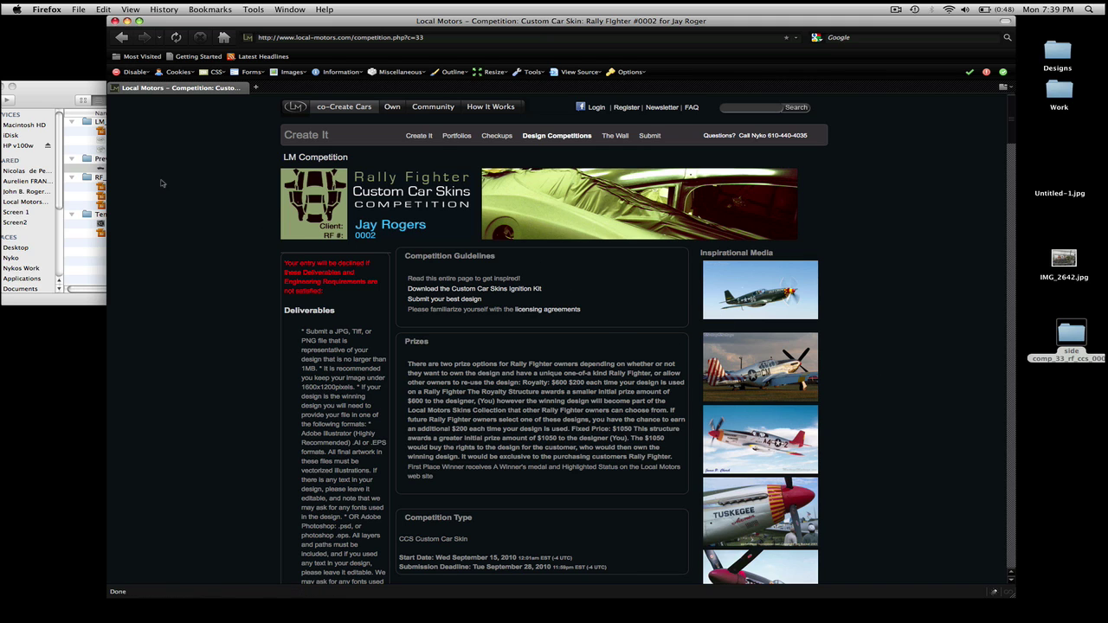
# - Preview localMotorsLogoFinal.jpg in Quick Look from the competition files folder
pyautogui.click(59, 95)
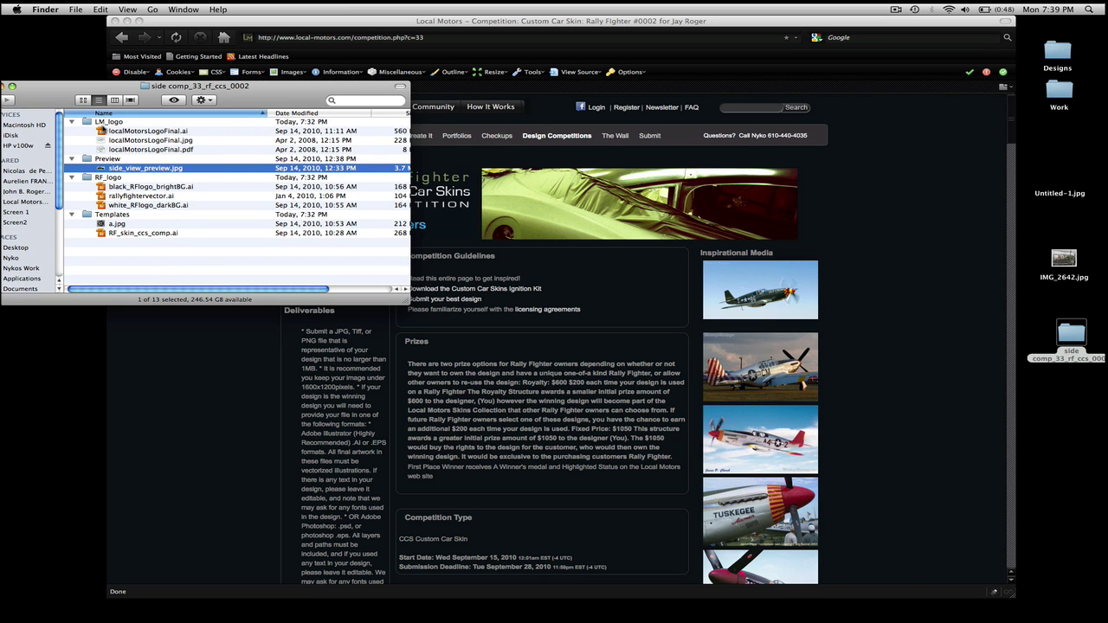
pyautogui.click(115, 144)
pyautogui.press('space')
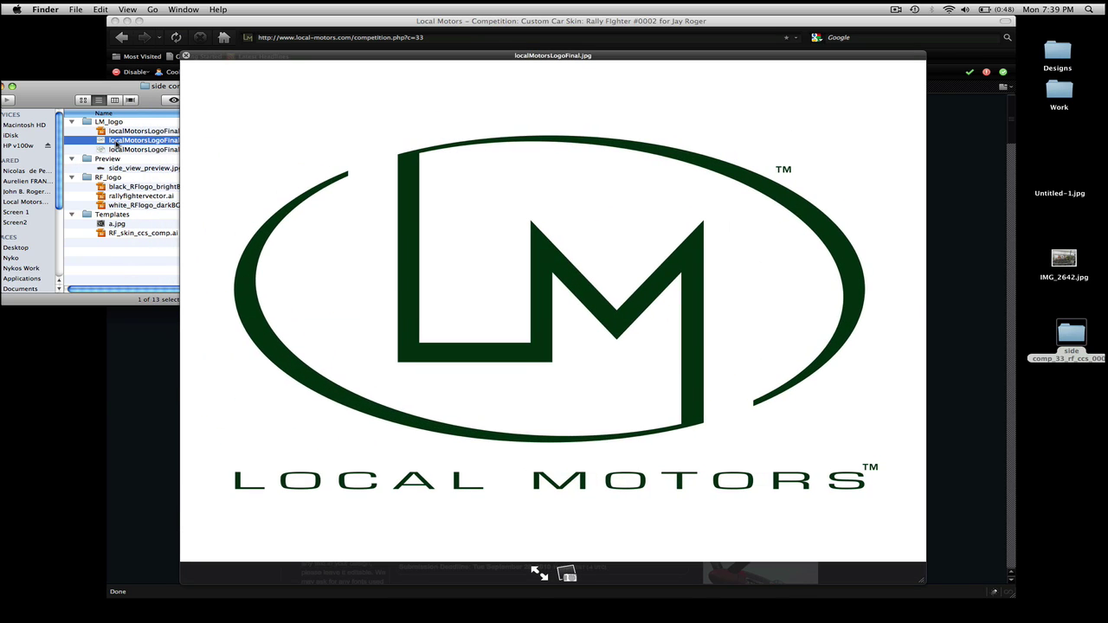
pyautogui.press('space')
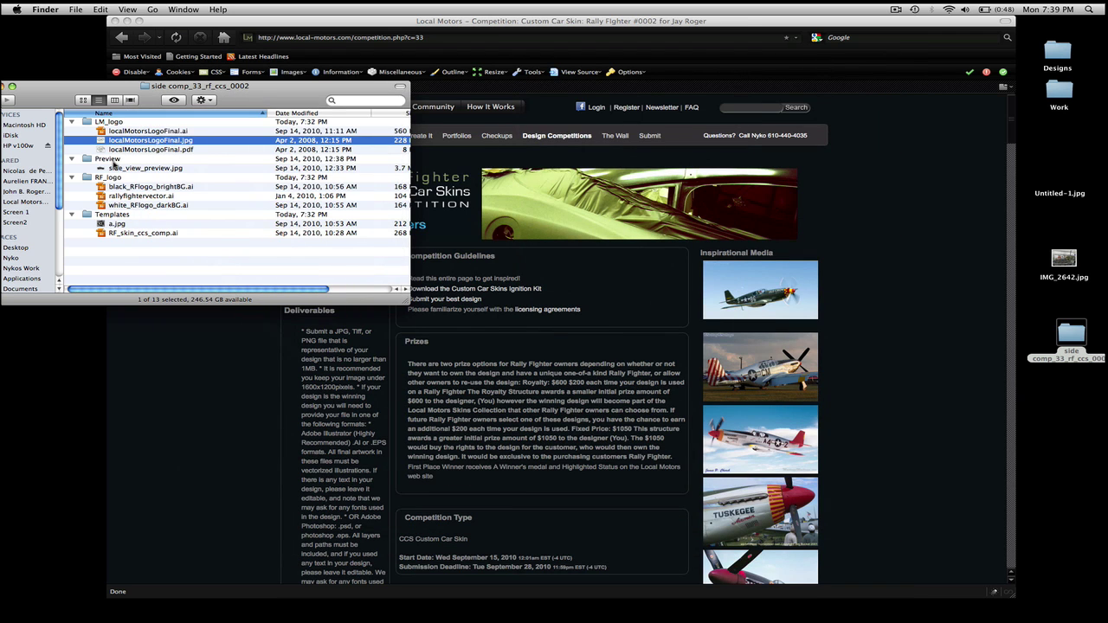
# - Preview the side_view_preview.jpg car photo in Quick Look, then close it
pyautogui.click(116, 168)
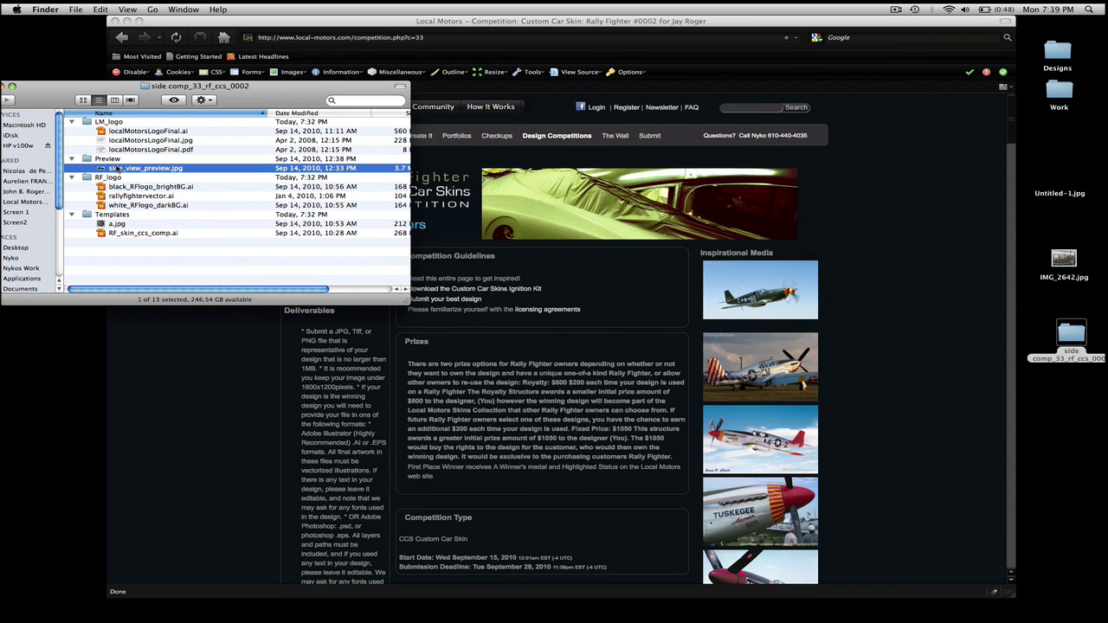
pyautogui.press('space')
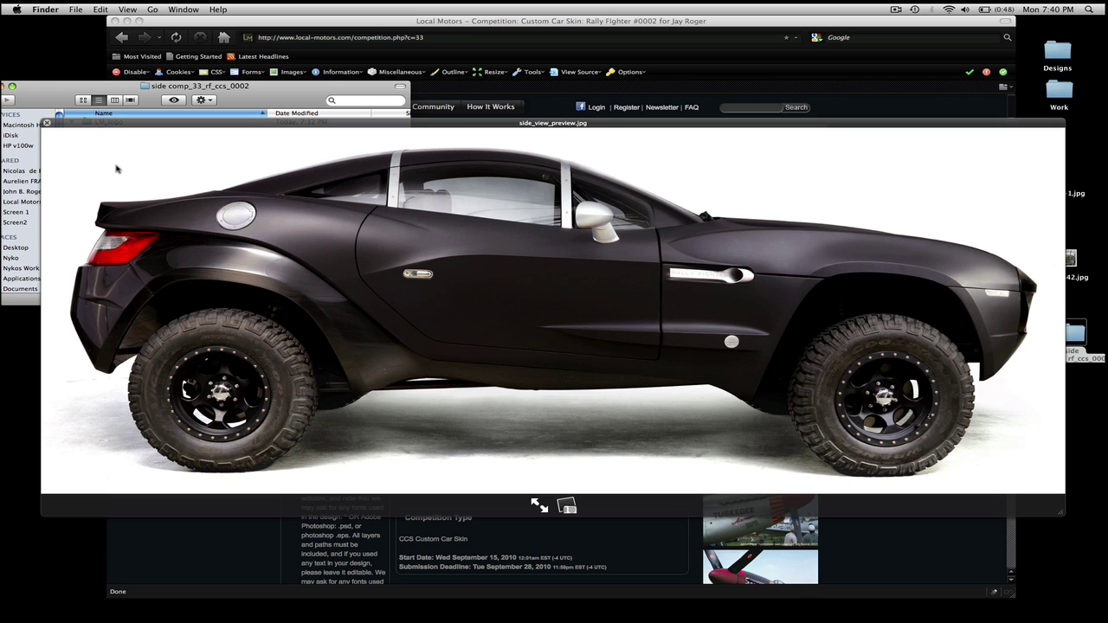
pyautogui.press('space')
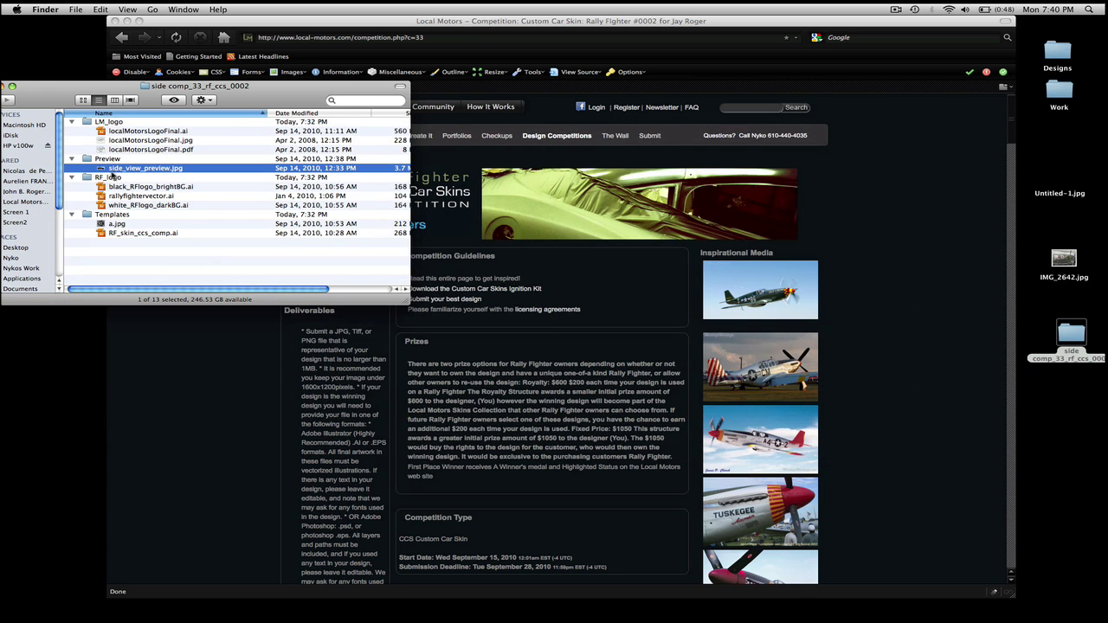
pyautogui.click(111, 177)
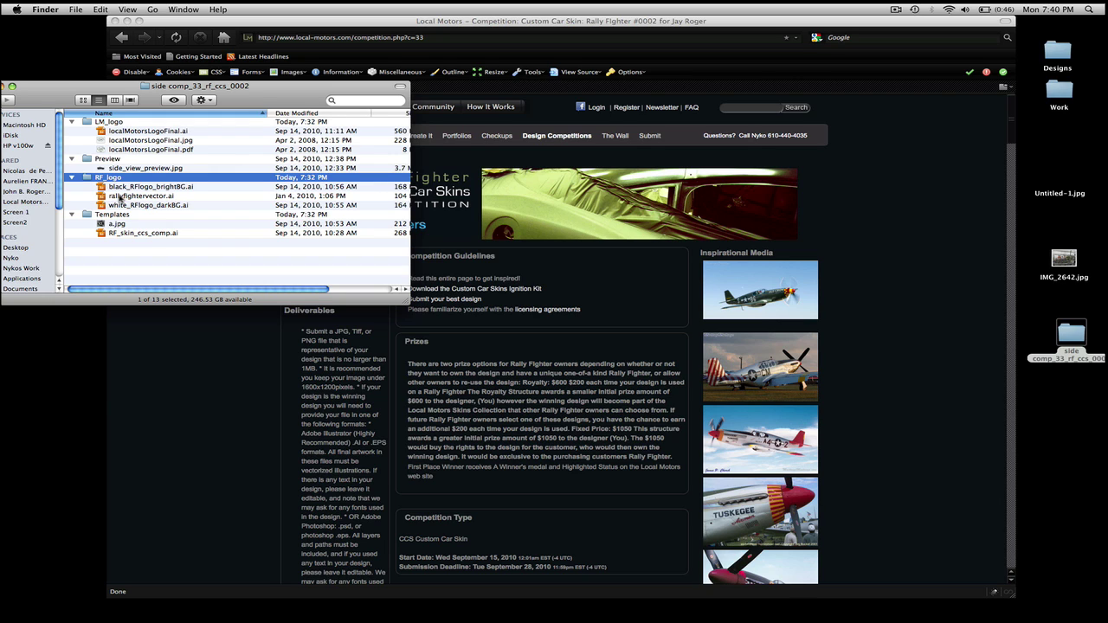
pyautogui.click(109, 224)
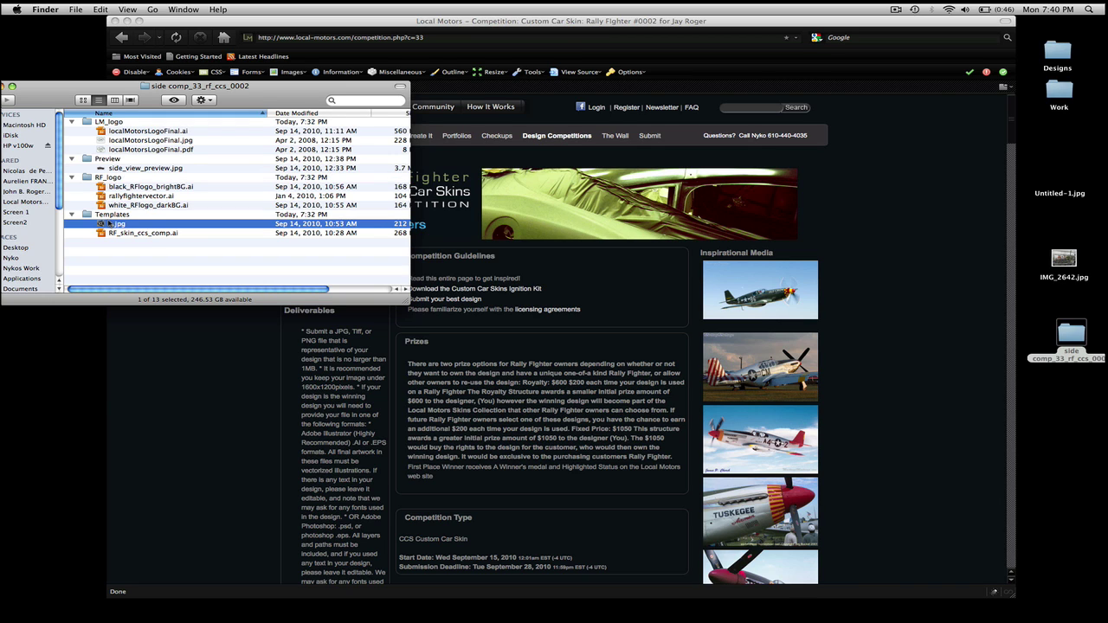
pyautogui.press('space')
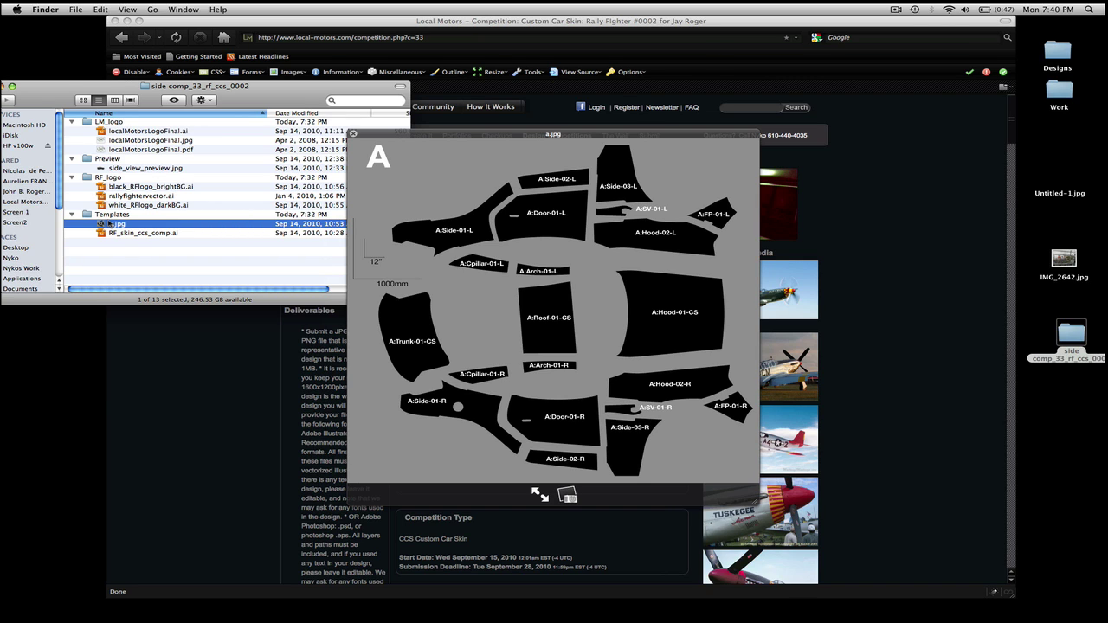
pyautogui.click(130, 167)
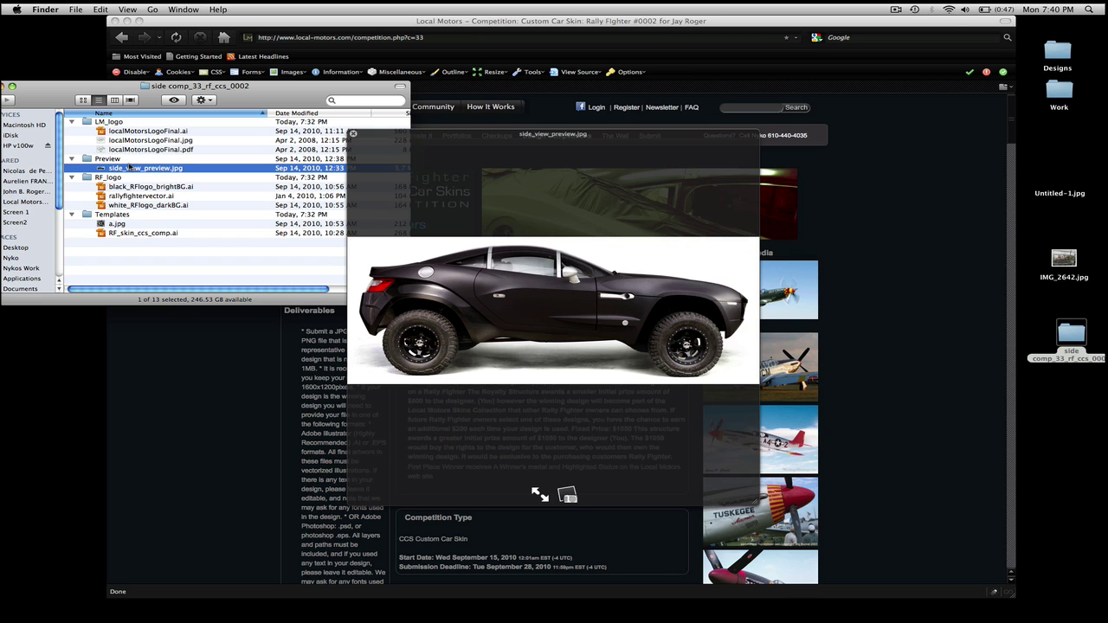
pyautogui.press('space')
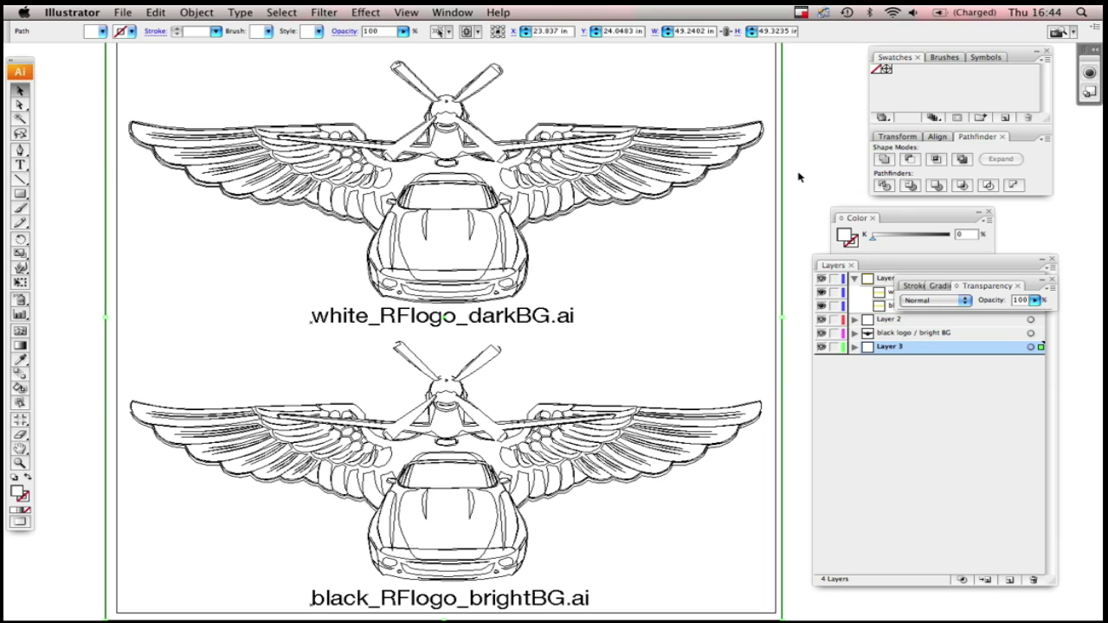
# - Fill the background rectangle behind the two Rally Fighter logos with dark grey
pyautogui.click(934, 240)
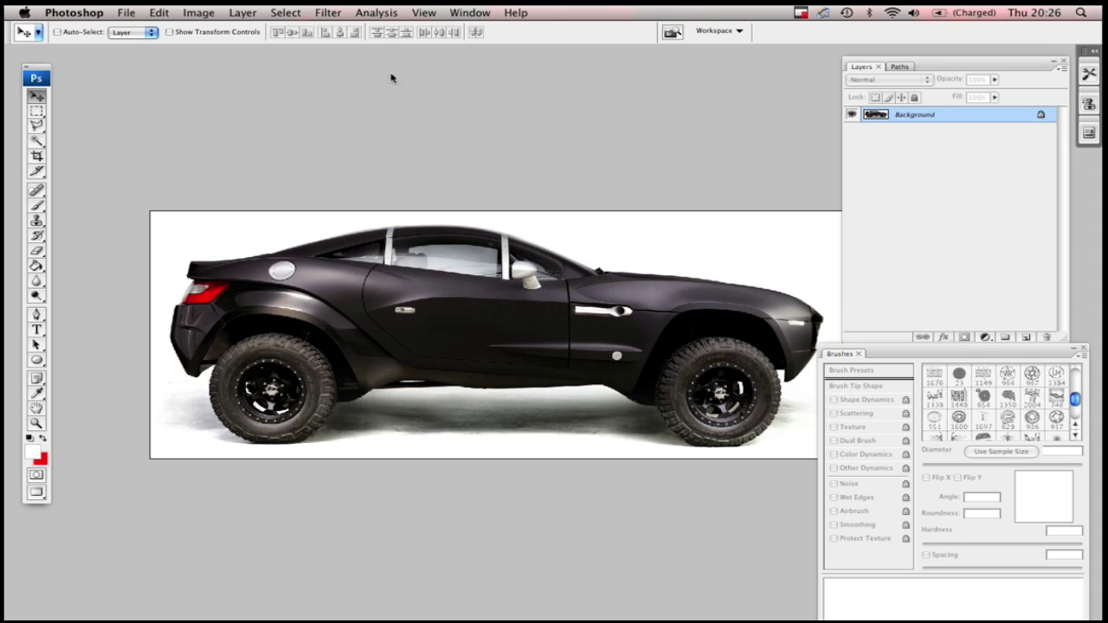
# - Show the Paths panel and select Path 1 with the Path Selection tool
pyautogui.click(461, 14)
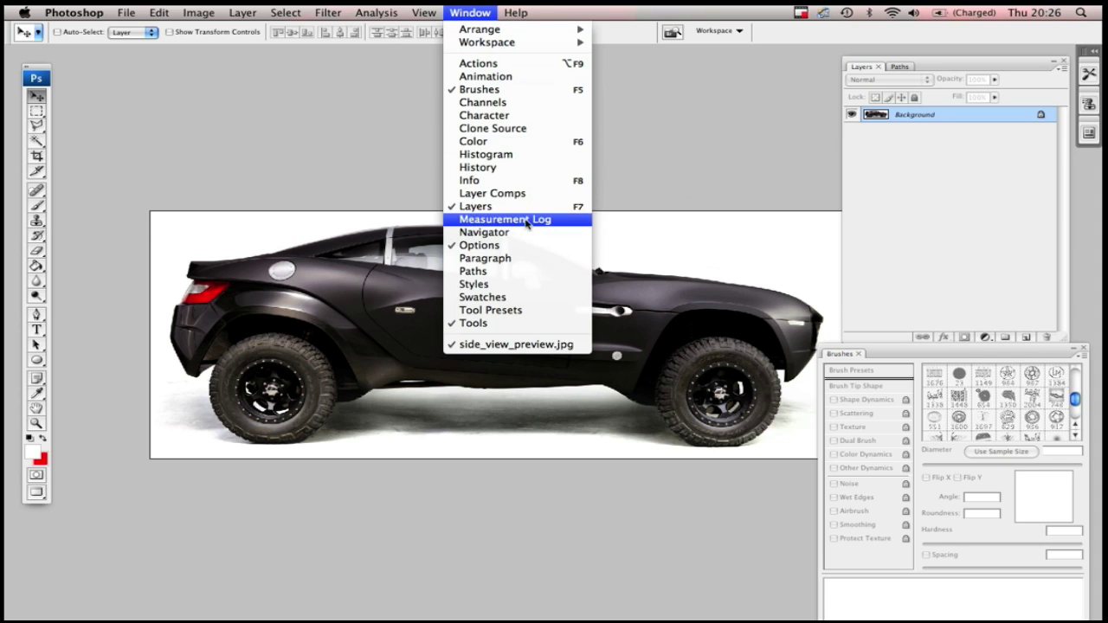
pyautogui.click(487, 274)
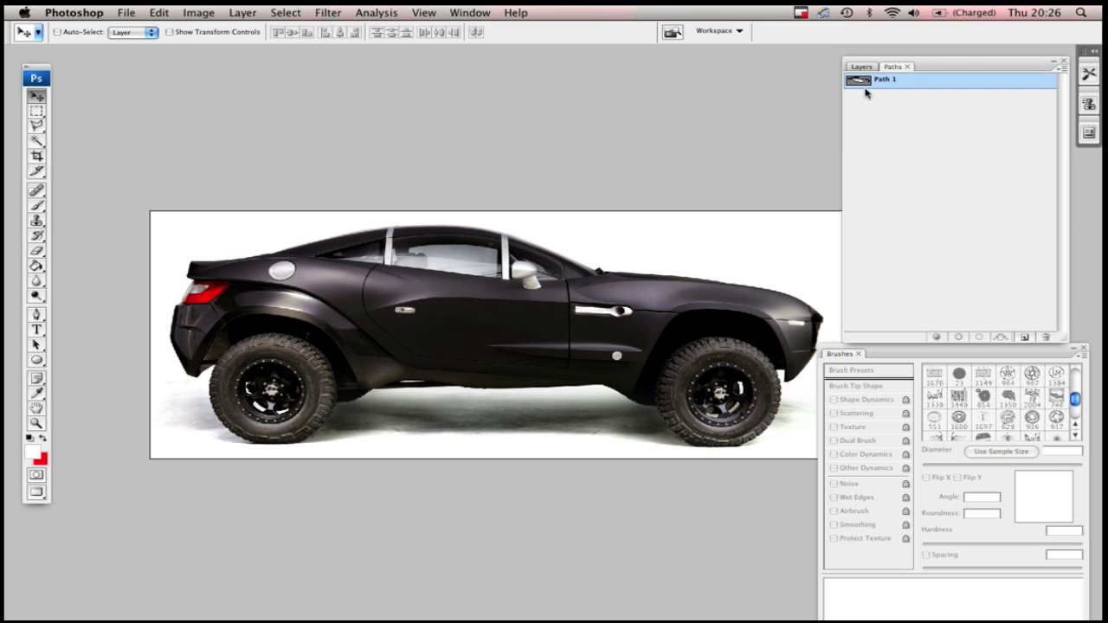
pyautogui.click(37, 345)
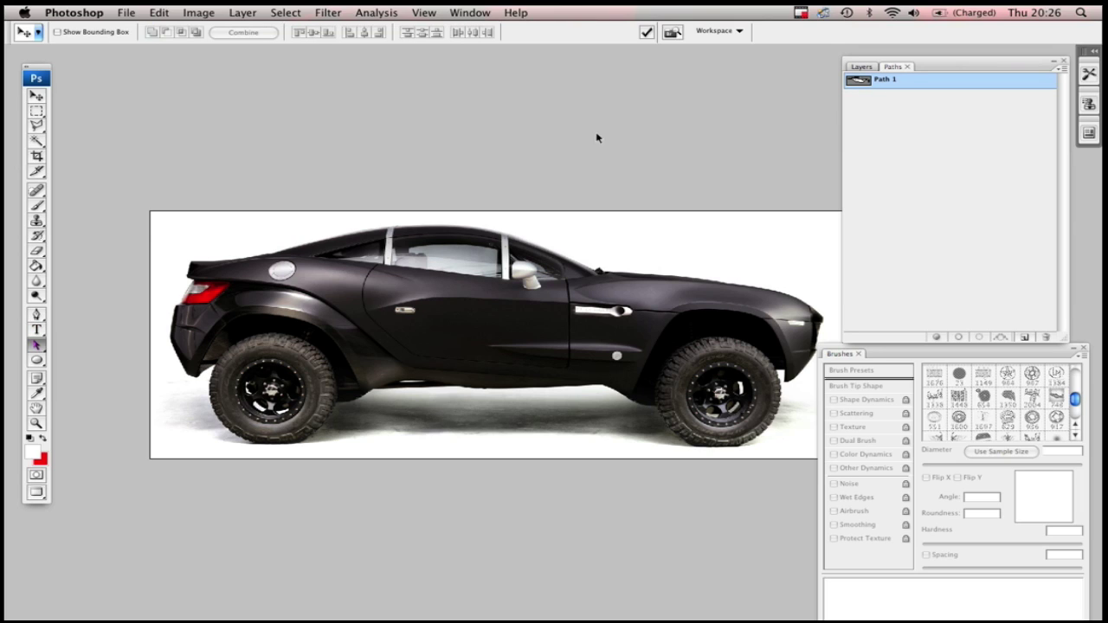
pyautogui.click(164, 190)
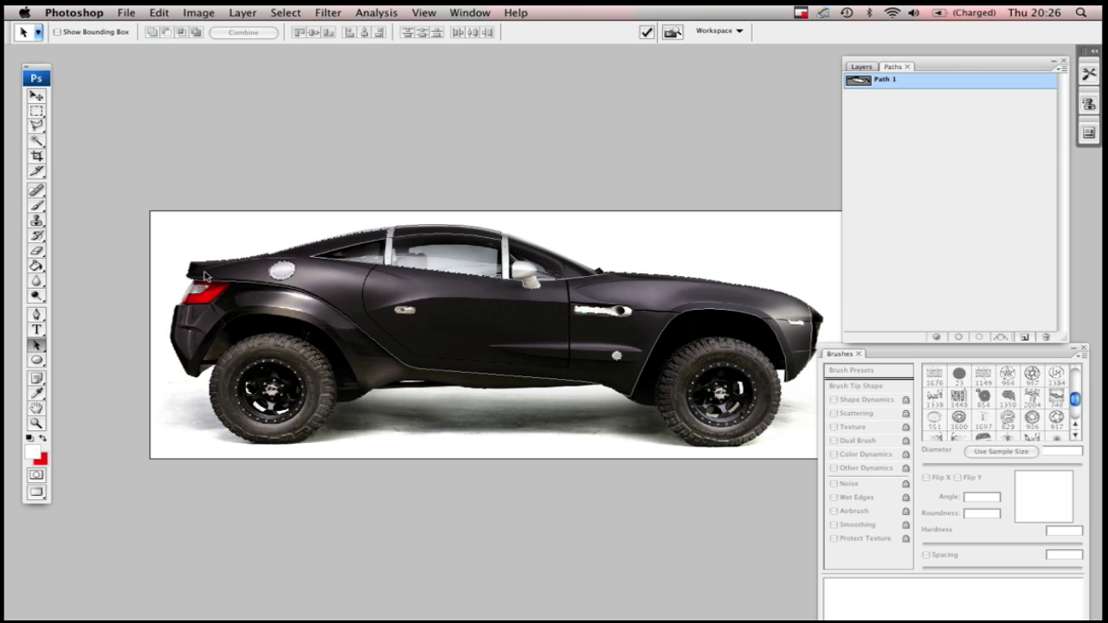
# - Zoom in to check Path 1 along the car body, then load it as a selection
pyautogui.press('super+equal')
pyautogui.press('super+equal')
pyautogui.press('super+equal')
pyautogui.press('super+equal')
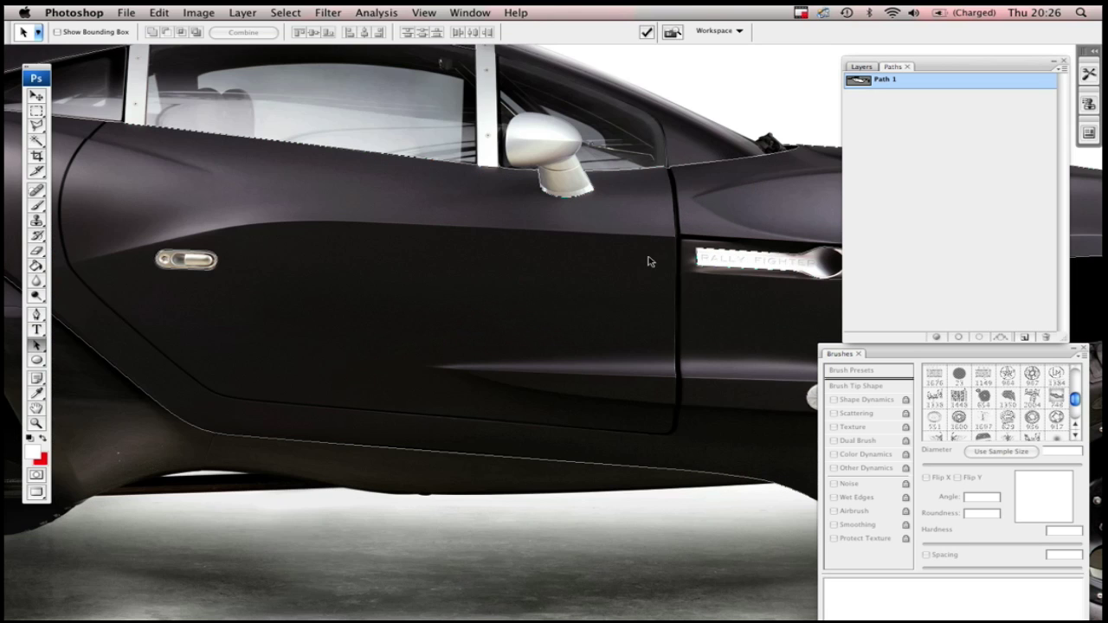
pyautogui.hscroll(-10, 650, 259)
pyautogui.hscroll(-4, 650, 260)
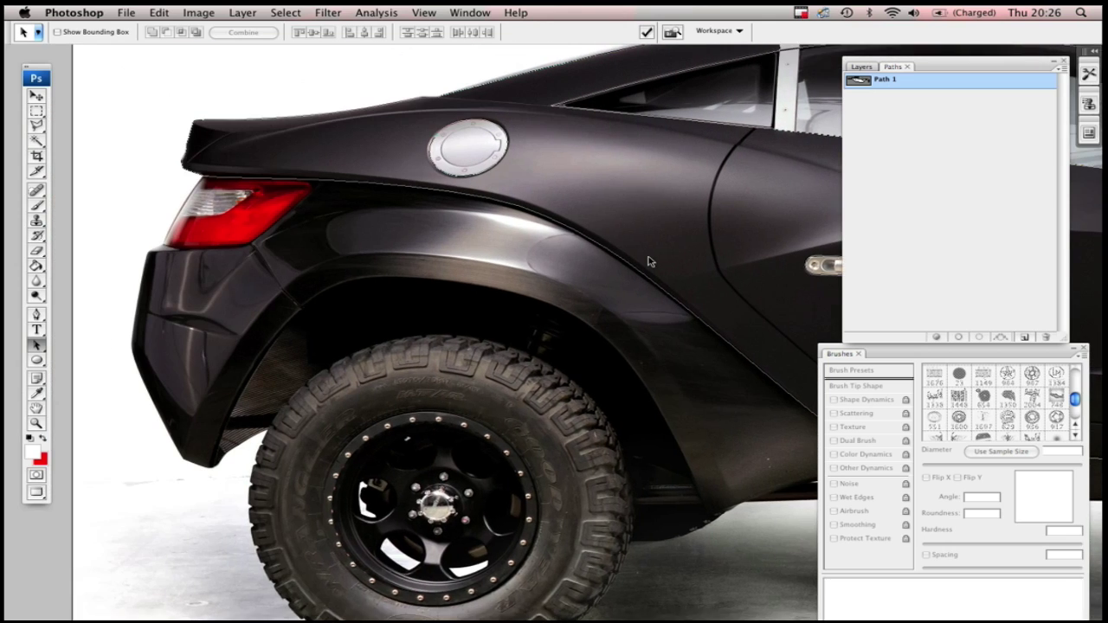
pyautogui.scroll(3, 650, 259)
pyautogui.hscroll(10, 650, 260)
pyautogui.hscroll(10, 650, 259)
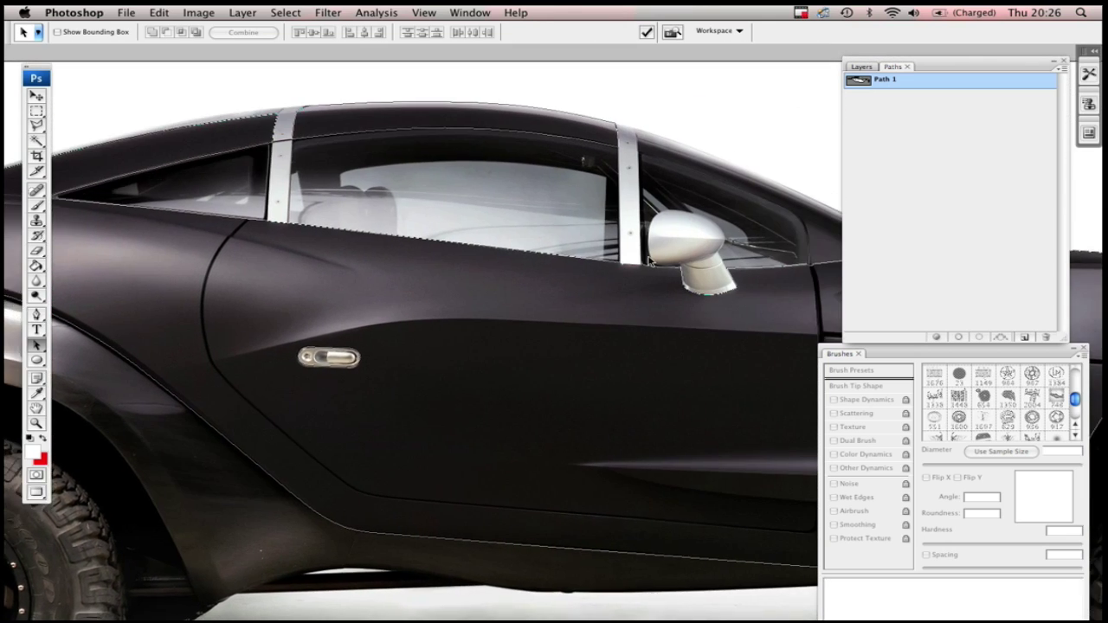
pyautogui.scroll(-3, 650, 260)
pyautogui.hscroll(10, 650, 260)
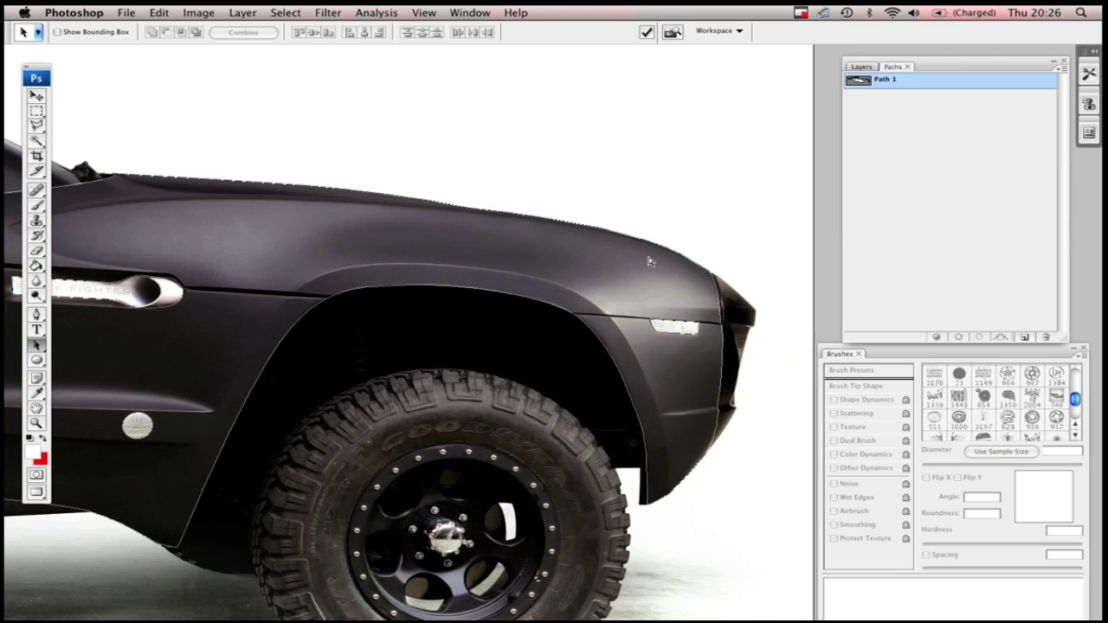
pyautogui.hotkey('ctrl', 'Return')
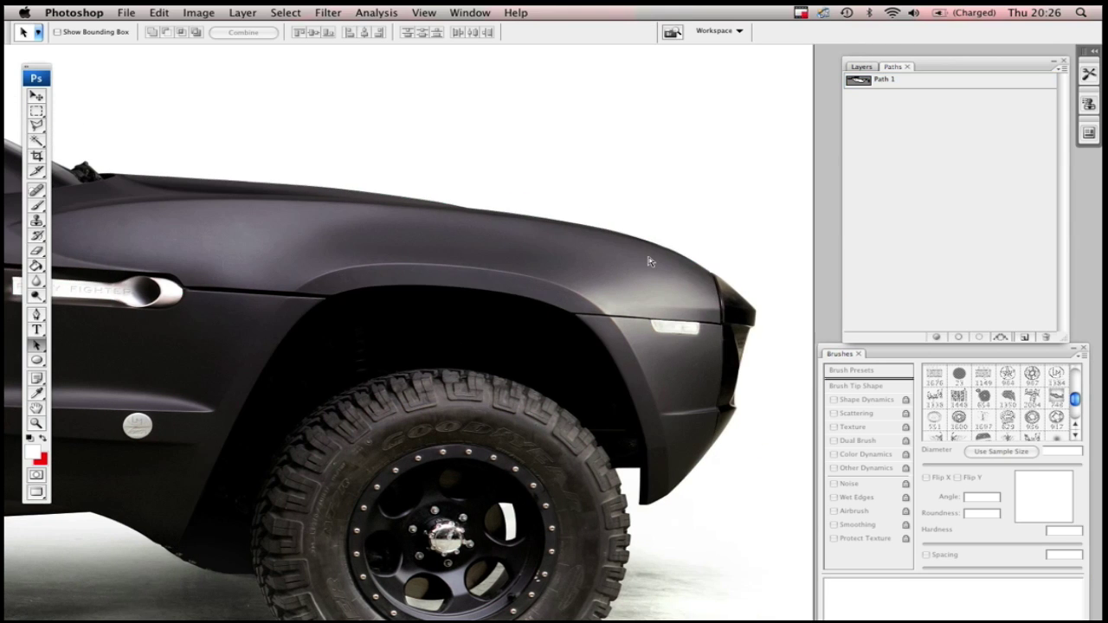
# - Add Layer 1 and fill the car-body selection with white, then deselect
pyautogui.click(861, 66)
pyautogui.hscroll(-10, 429, 202)
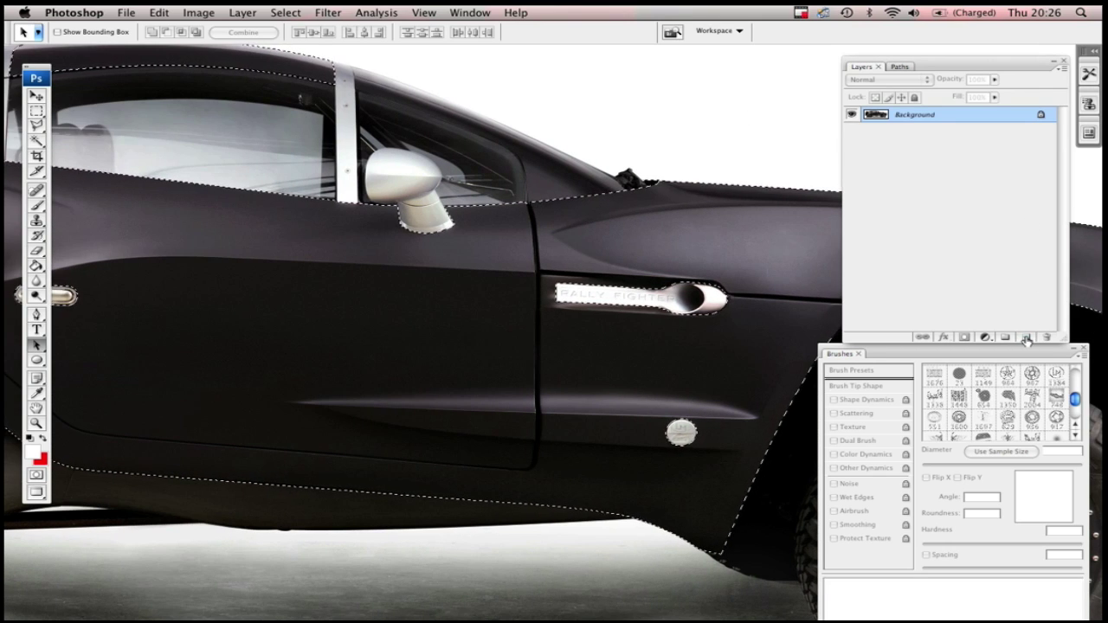
pyautogui.click(1026, 337)
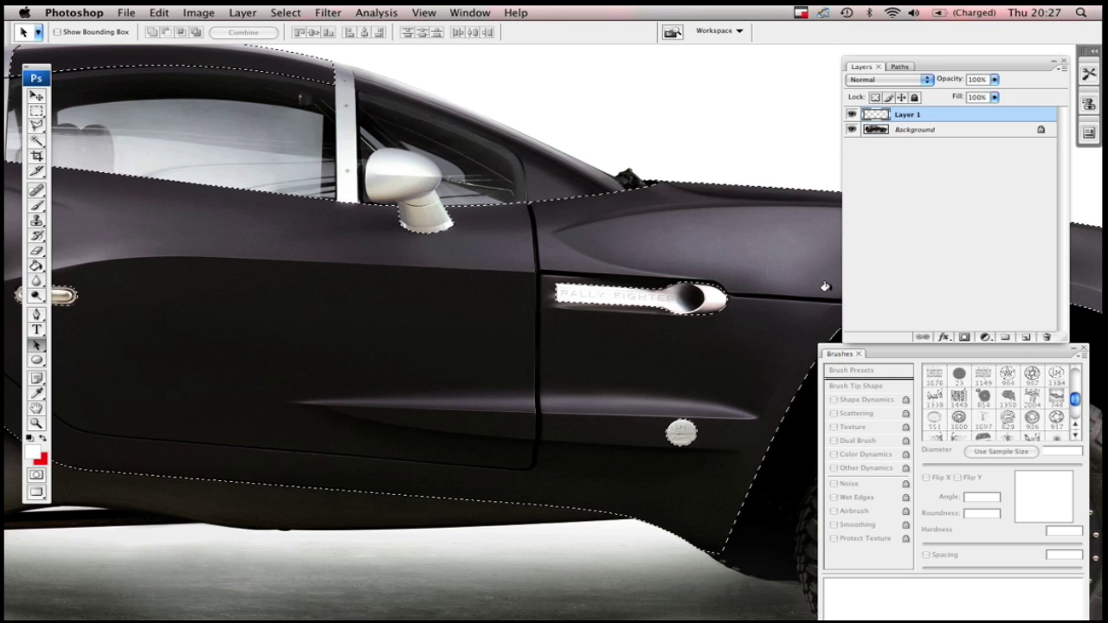
pyautogui.click(36, 266)
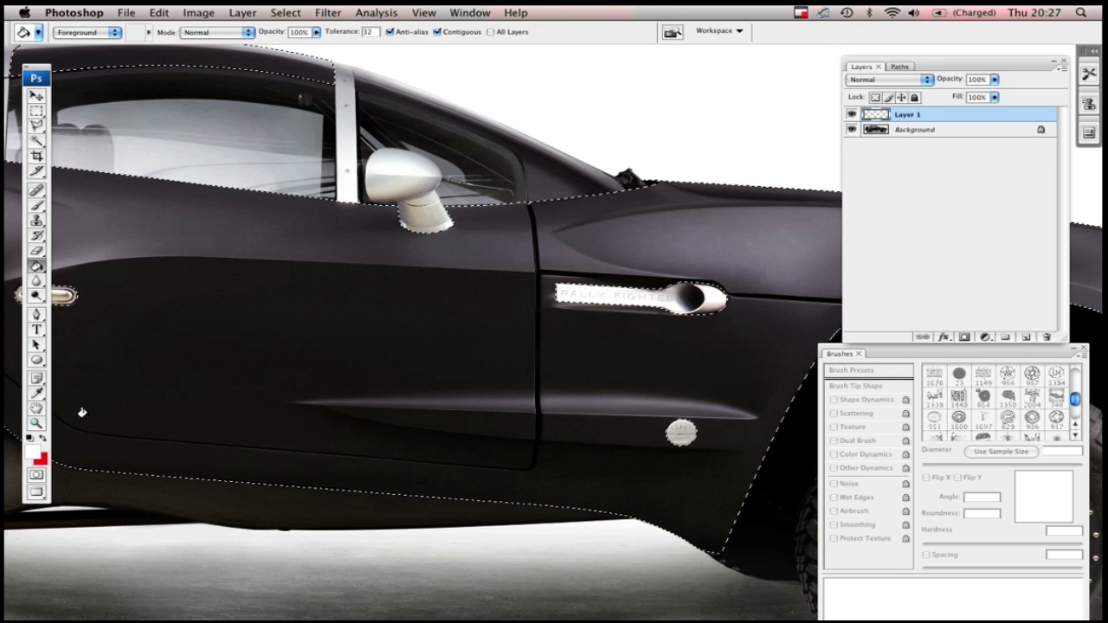
pyautogui.click(286, 387)
pyautogui.press('super+d')
pyautogui.hscroll(-5, 317, 361)
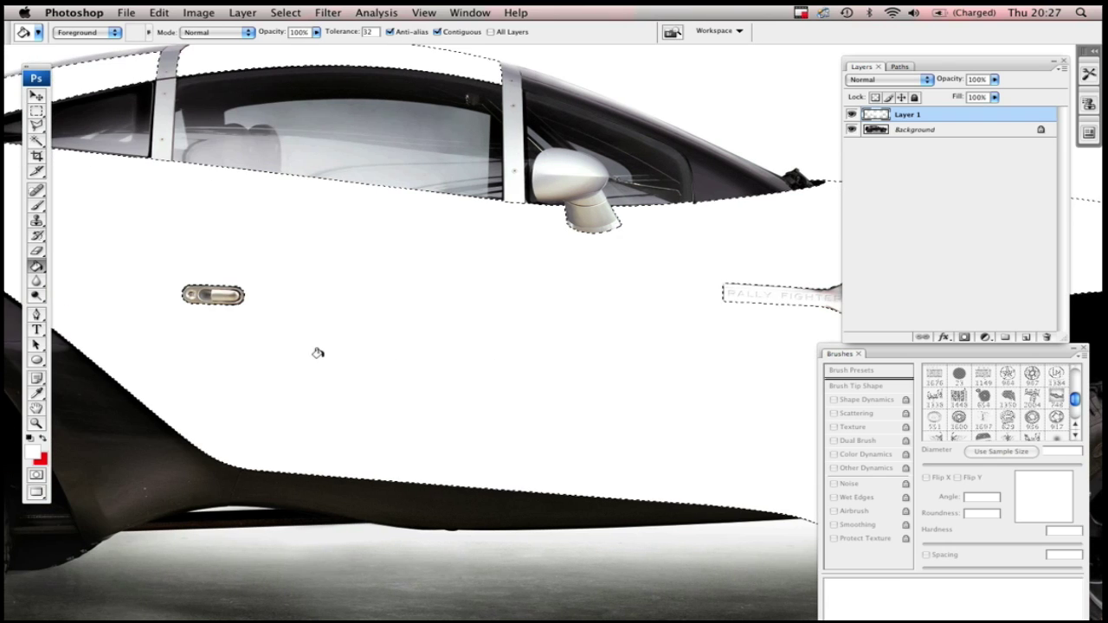
pyautogui.hscroll(-15, 319, 360)
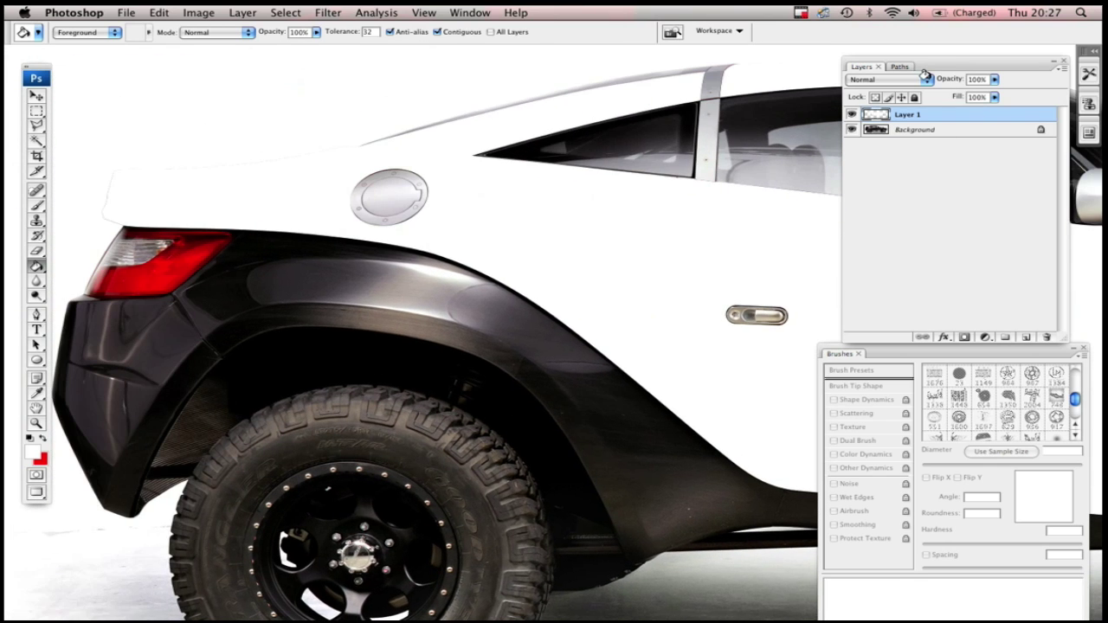
pyautogui.hscroll(14, 765, 154)
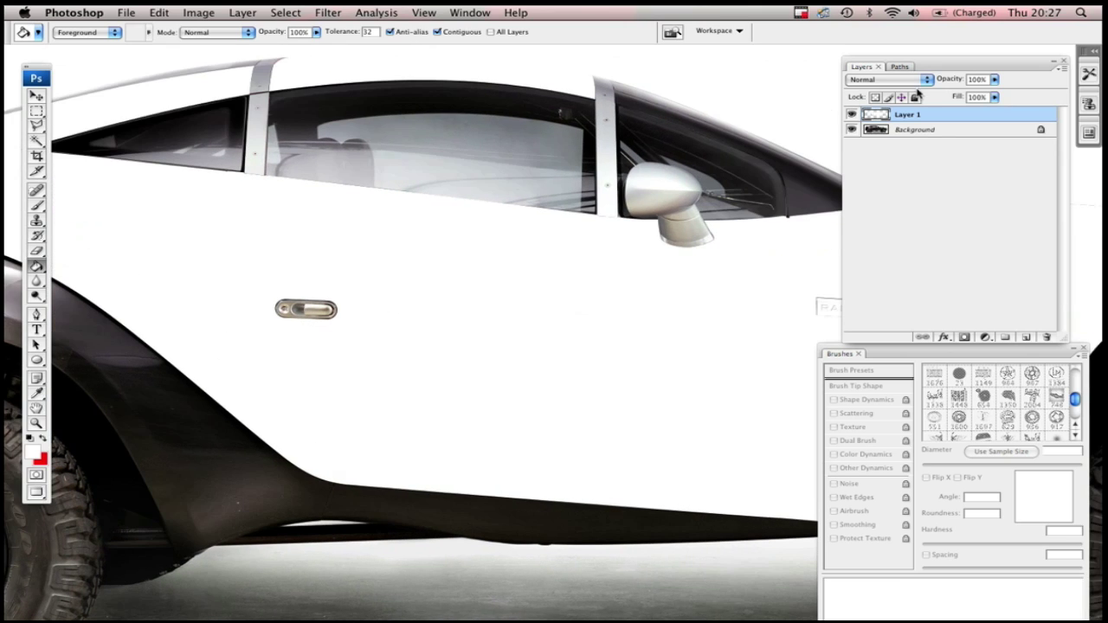
# - Set Layer 1's blend mode to Soft Light after comparing it with Overlay
pyautogui.click(926, 79)
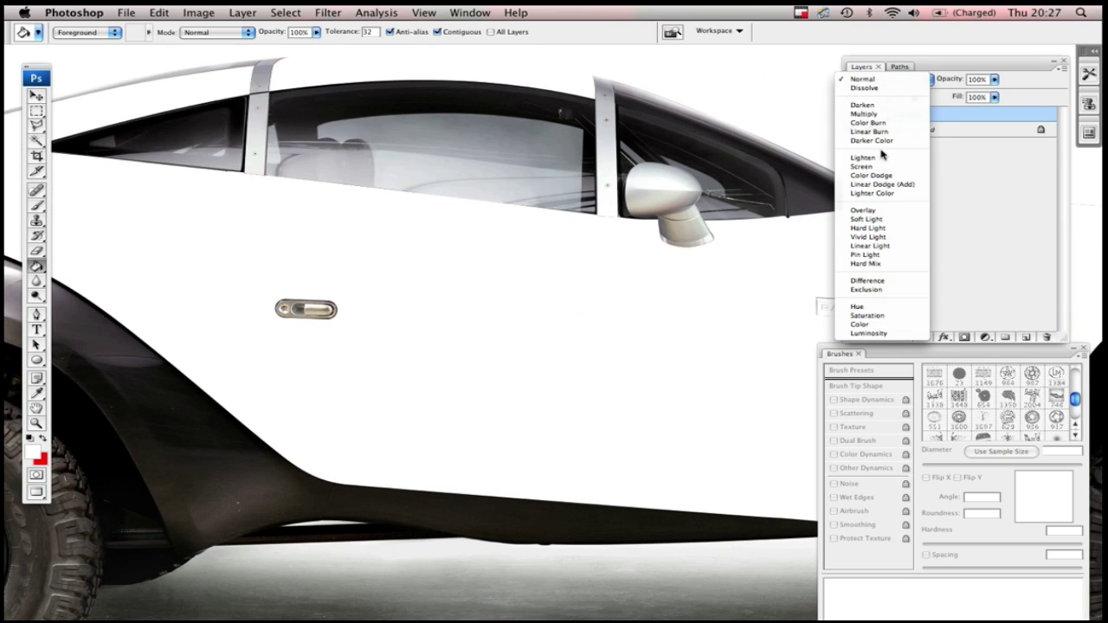
pyautogui.click(863, 211)
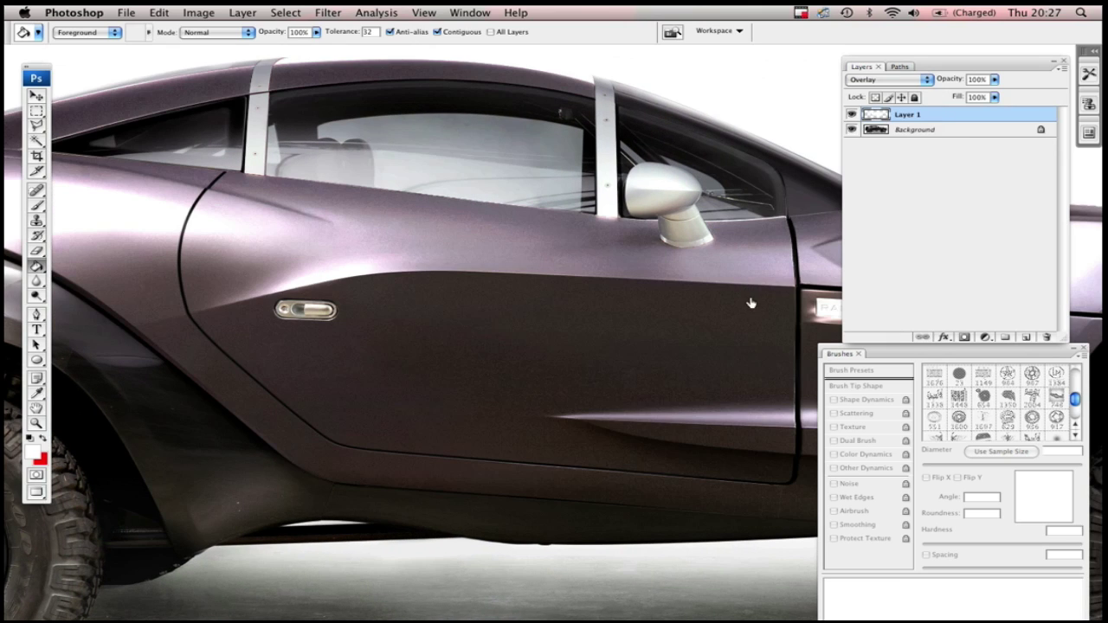
pyautogui.click(851, 118)
pyautogui.click(851, 116)
pyautogui.click(926, 79)
pyautogui.click(867, 87)
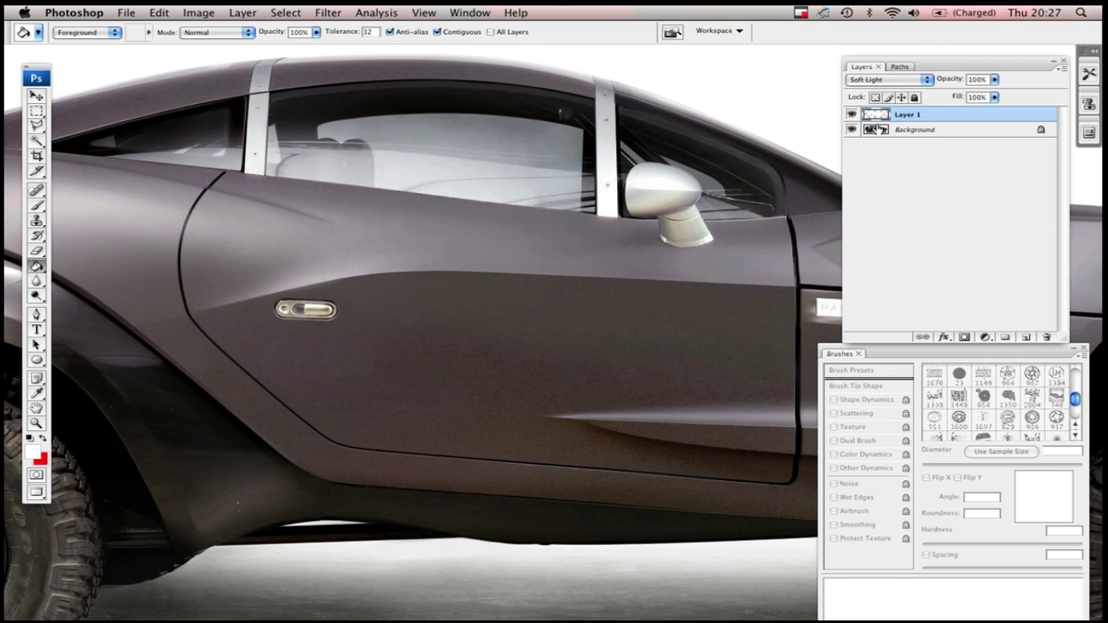
# - Reload the car-body selection from Layer 1's thumbnail
pyautogui.press('super+minus')
pyautogui.press('super+minus')
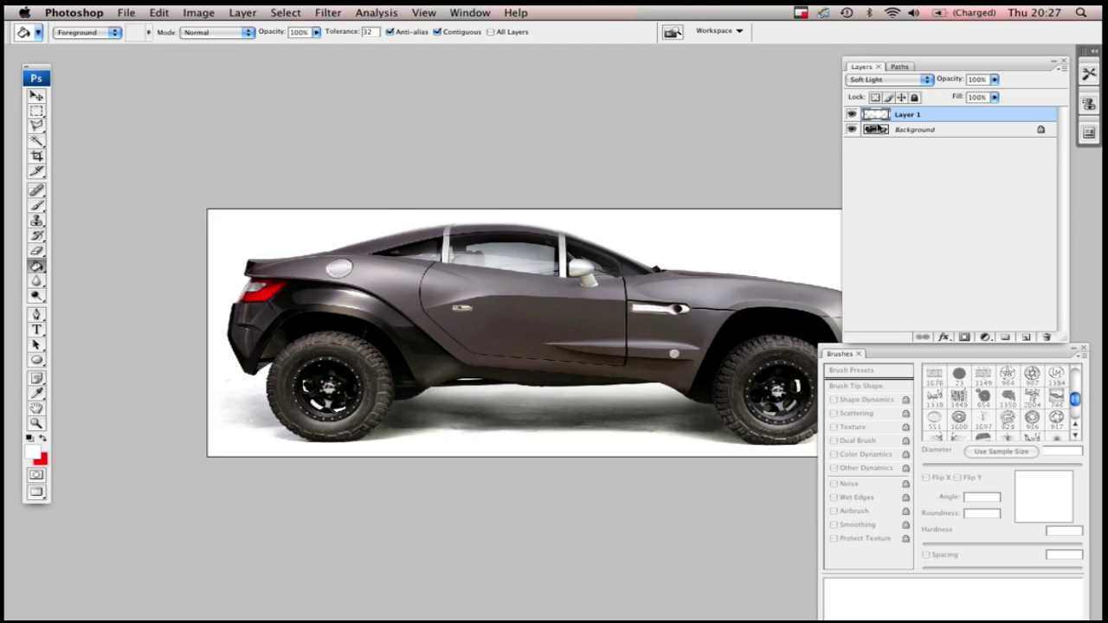
pyautogui.press('super+plus')
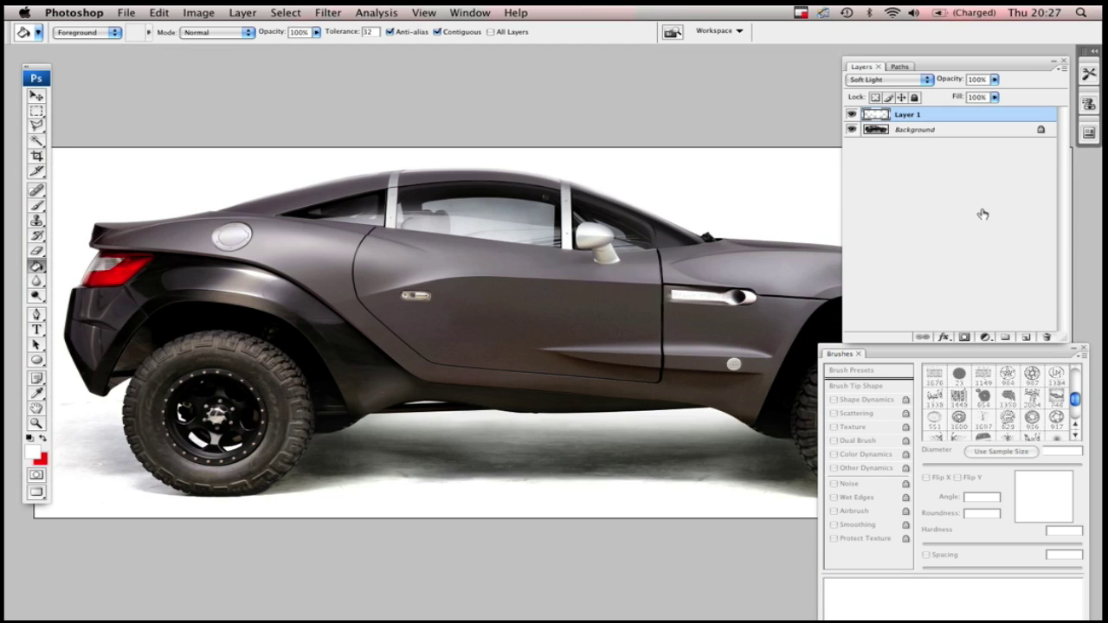
pyautogui.keyDown('super'); pyautogui.click(880, 117); pyautogui.keyUp('super')
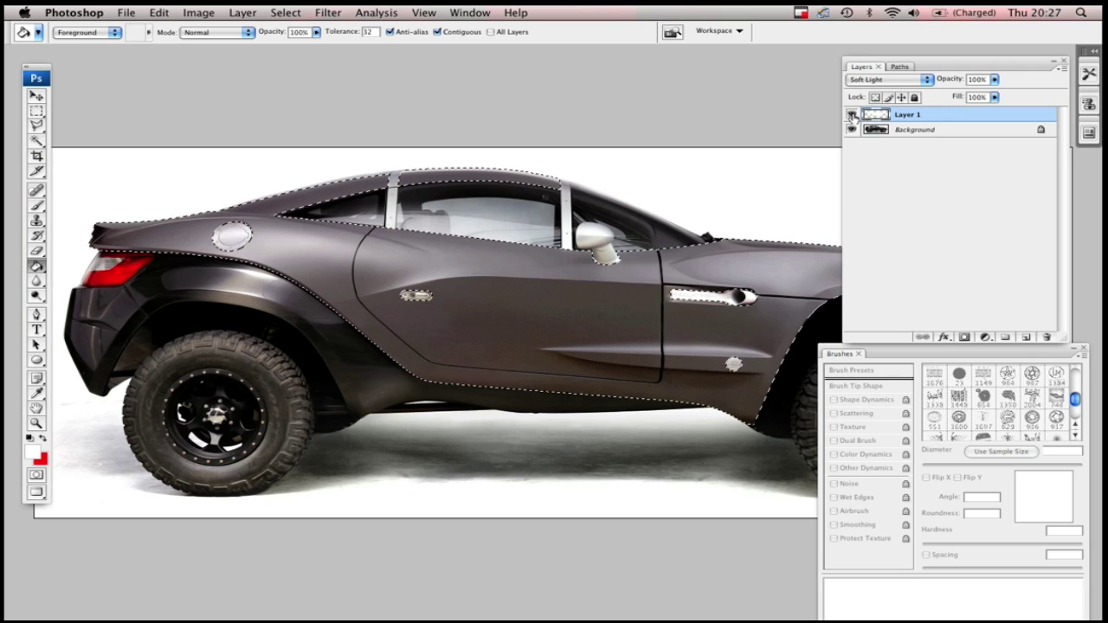
# - Hide Layer 1 and create Group 1 with a layer mask from the body selection
pyautogui.click(851, 116)
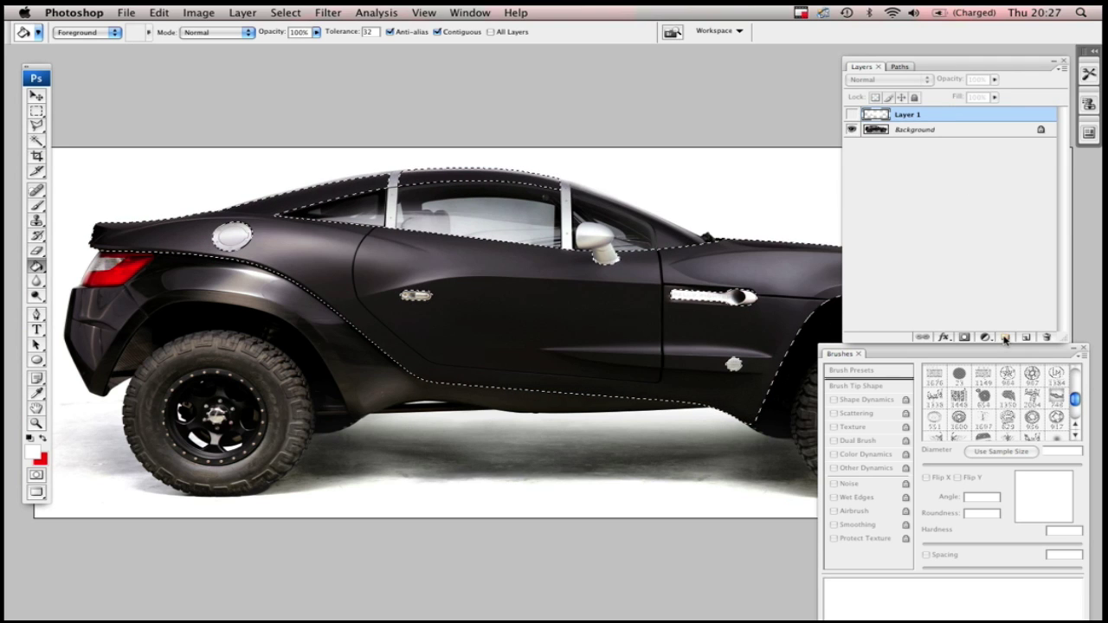
pyautogui.click(1005, 337)
pyautogui.click(966, 338)
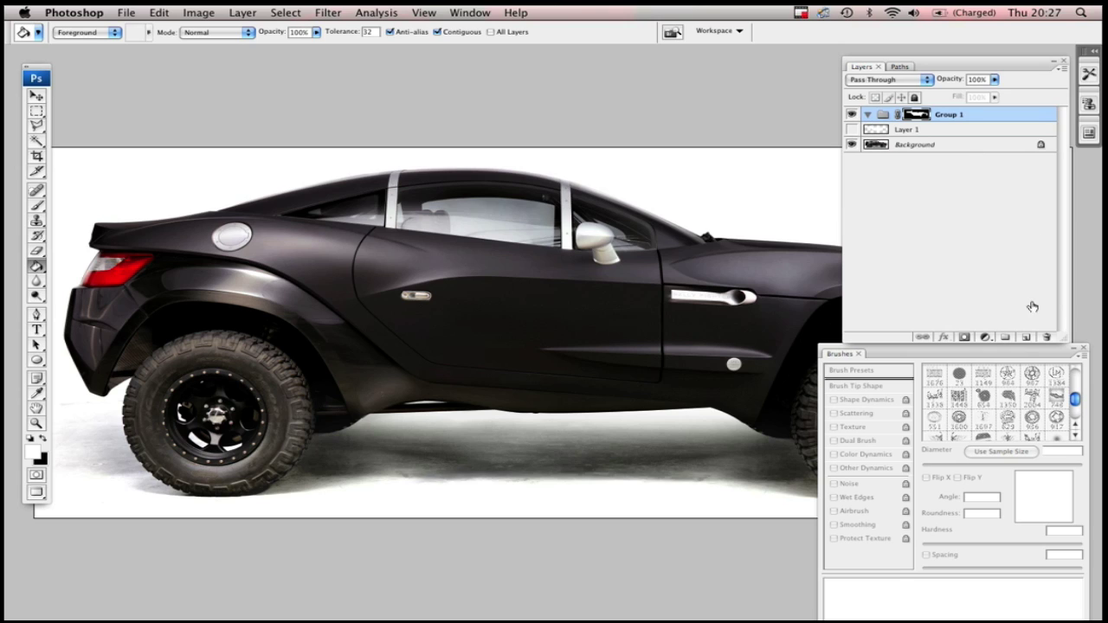
# - Add Layer 2 inside the group, fill it red and set it to Overlay
pyautogui.click(1025, 337)
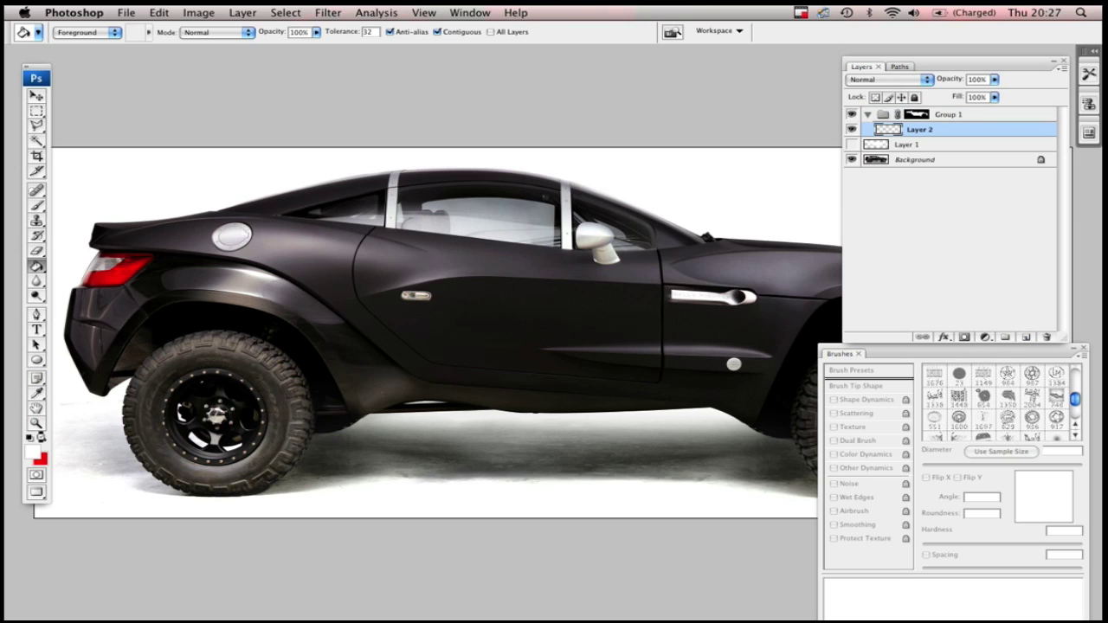
pyautogui.click(42, 437)
pyautogui.click(473, 371)
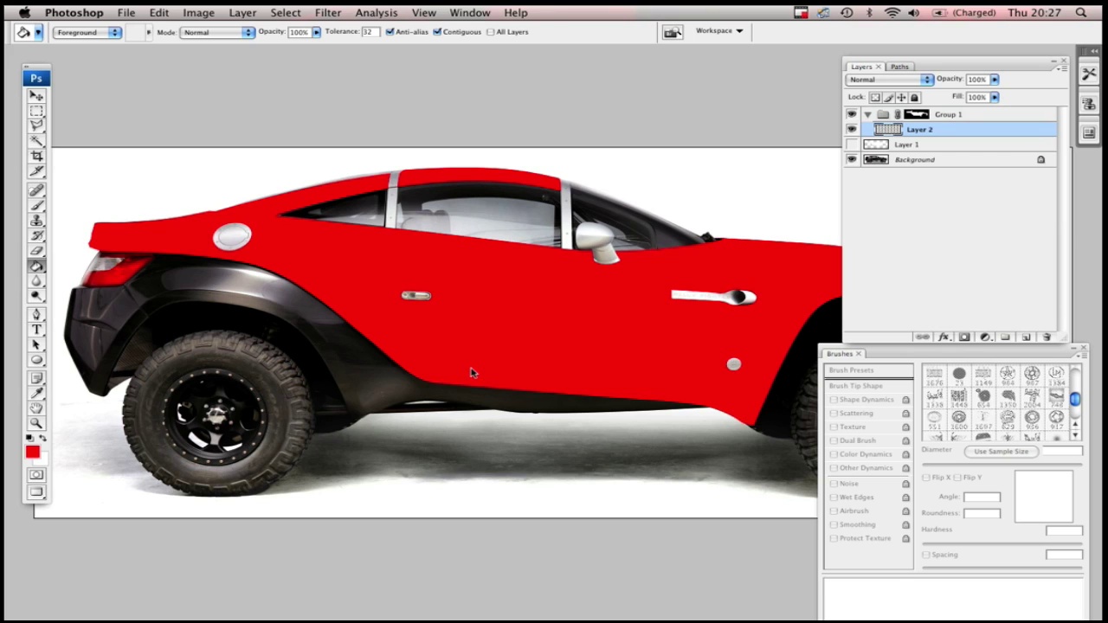
pyautogui.click(924, 79)
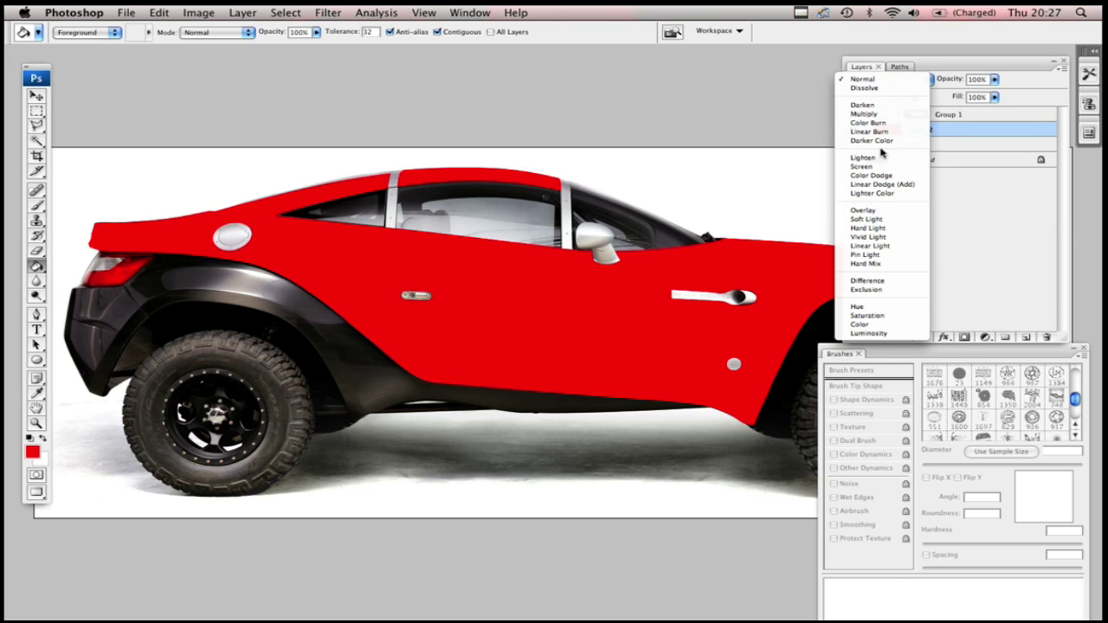
pyautogui.click(866, 211)
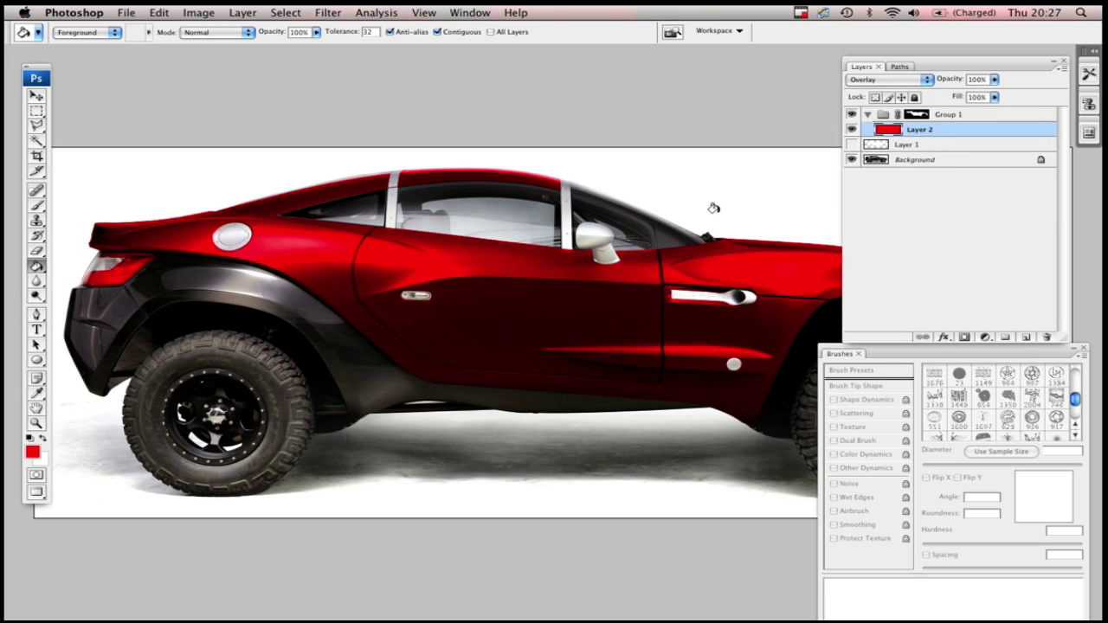
# - Add Layer 3 above the red layer in Group 1 and pick the Brush tool
pyautogui.press('Tab')
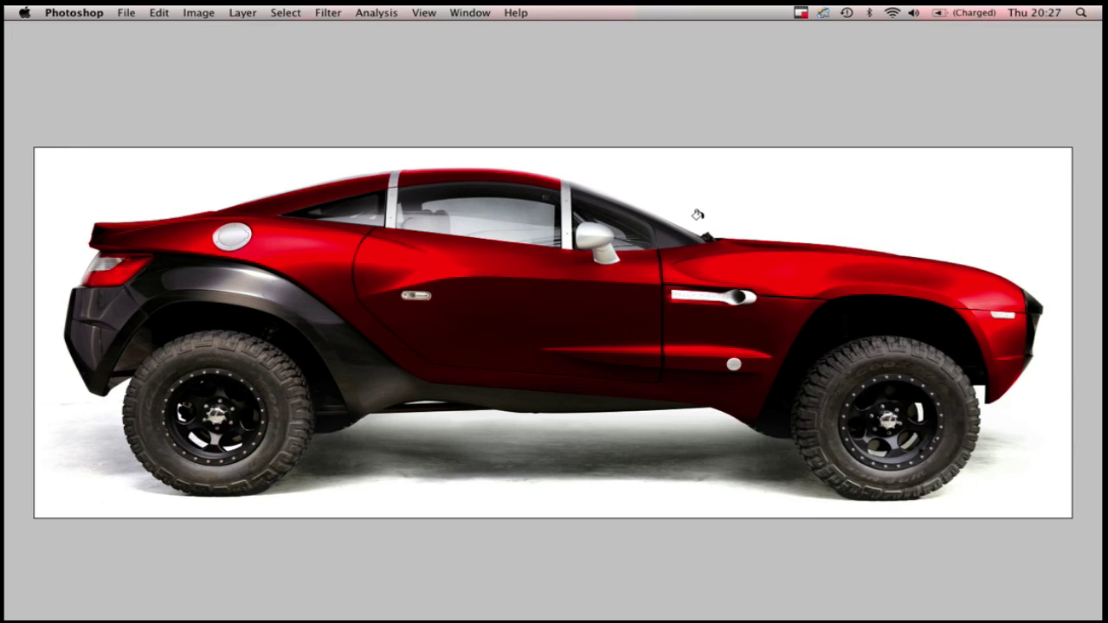
pyautogui.press('Tab')
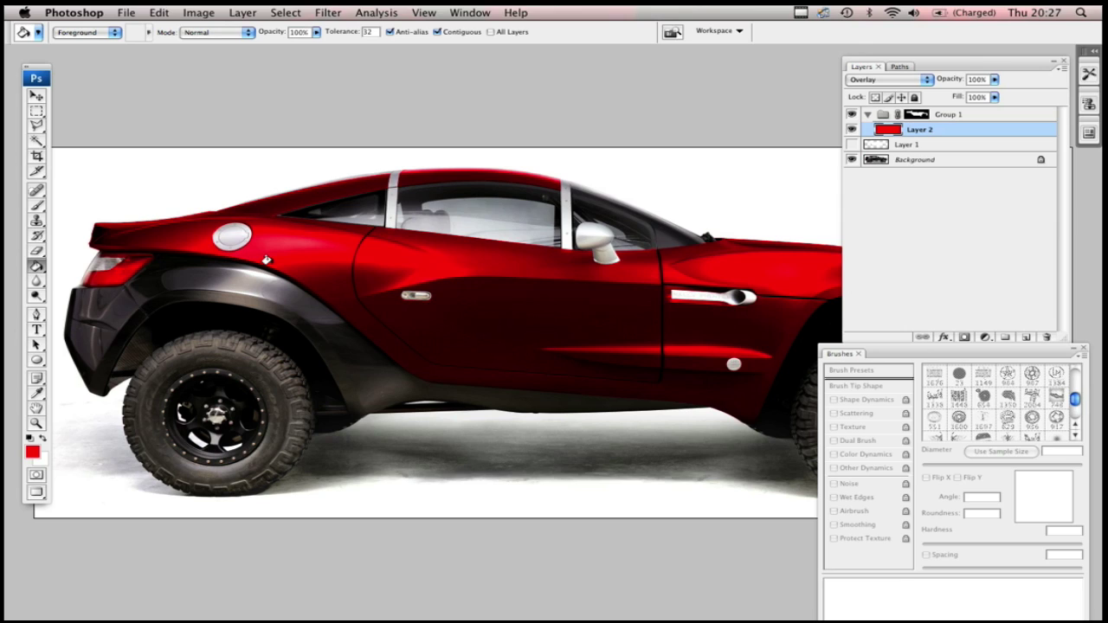
pyautogui.click(1025, 337)
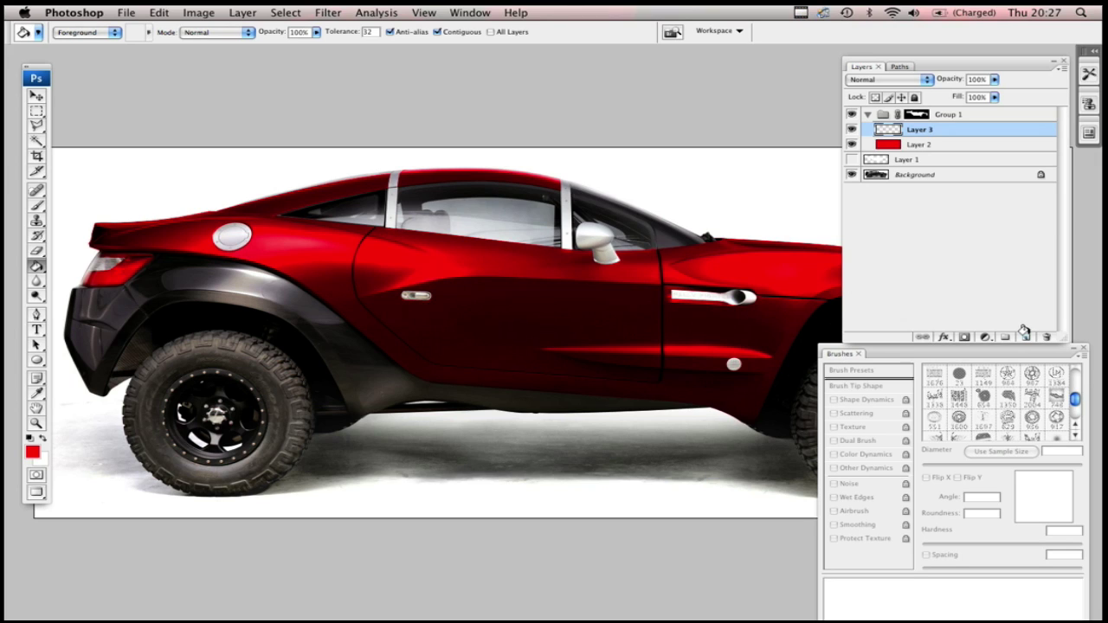
pyautogui.click(36, 205)
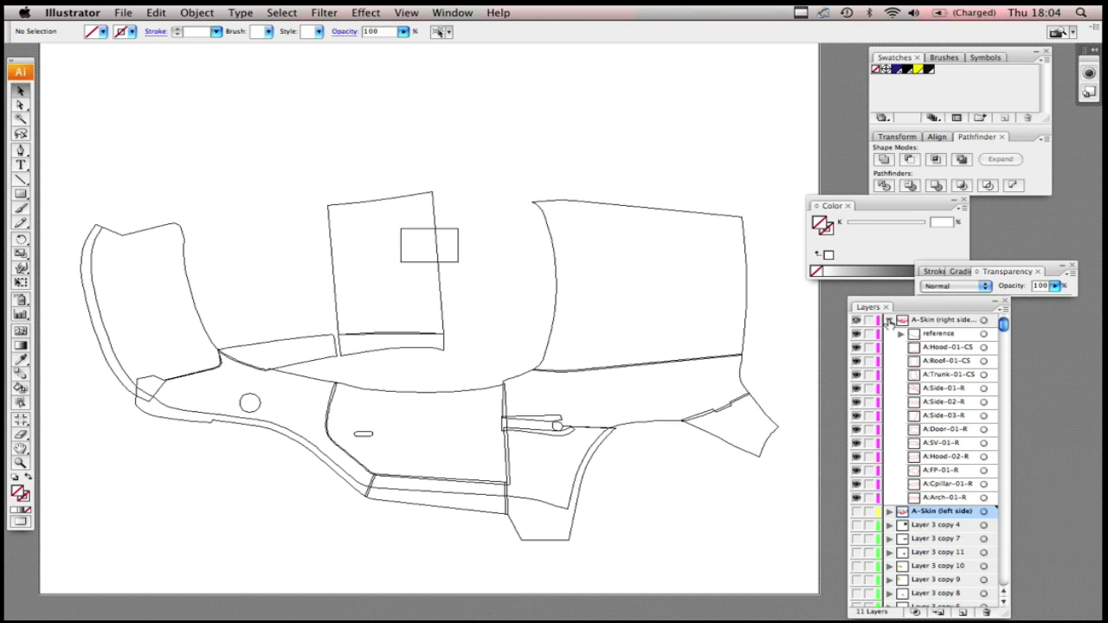
# - Make every panel outline in A-Skin (right side) visible, from A:Arch-01-R to A:Roof-01-CS
pyautogui.click(889, 321)
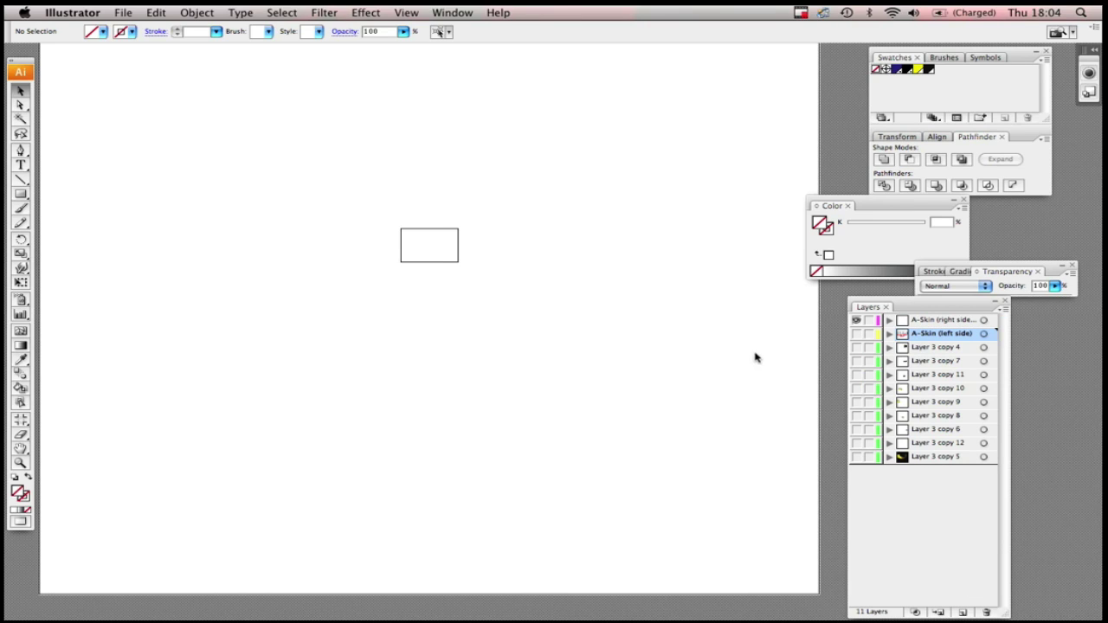
pyautogui.click(889, 320)
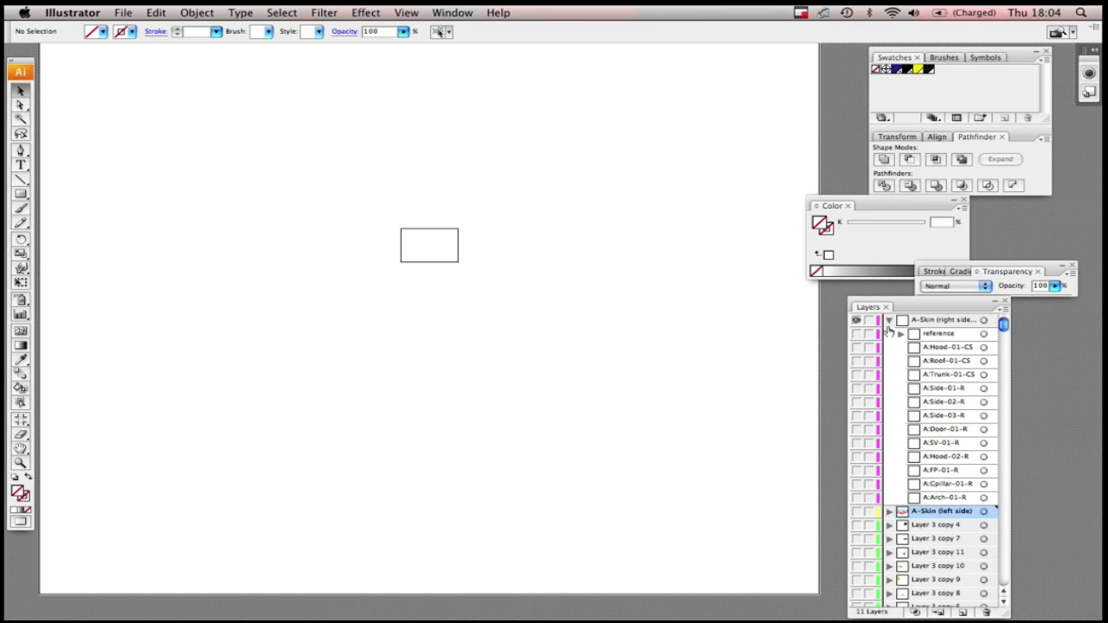
pyautogui.click(857, 498)
pyautogui.click(857, 484)
pyautogui.click(857, 470)
pyautogui.click(857, 457)
pyautogui.click(857, 442)
pyautogui.click(857, 429)
pyautogui.click(857, 416)
pyautogui.click(857, 401)
pyautogui.click(857, 388)
pyautogui.click(857, 374)
pyautogui.click(857, 360)
pyautogui.click(857, 346)
pyautogui.click(857, 333)
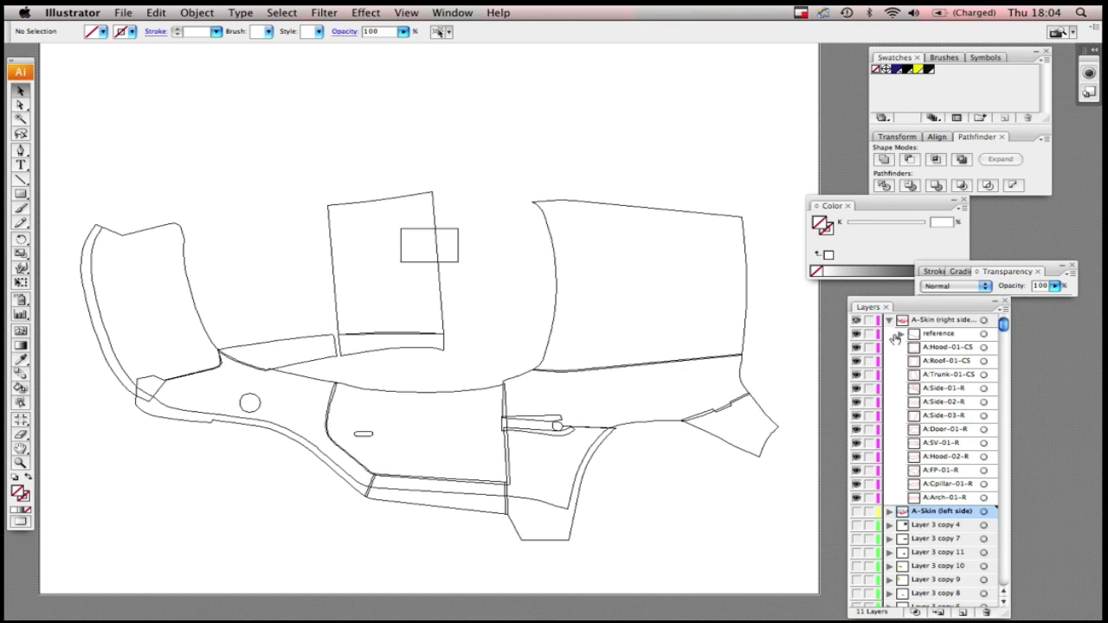
pyautogui.click(857, 334)
pyautogui.click(857, 334)
# - Keep only the right-side skin outlines visible, hide the left side, and lock the right-side layer
pyautogui.click(889, 320)
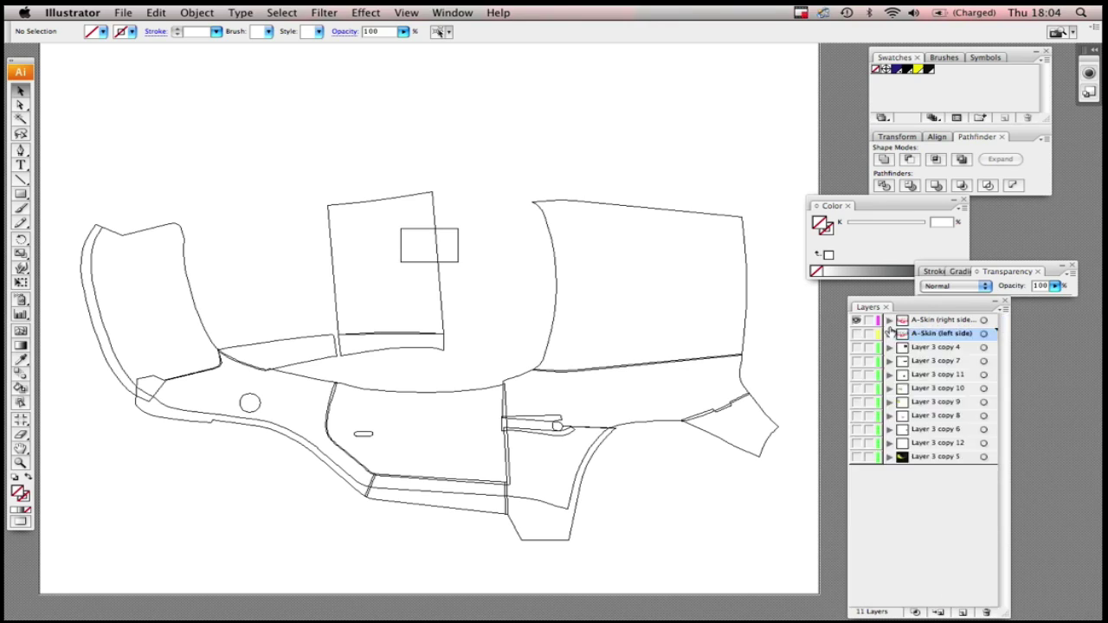
pyautogui.click(856, 319)
pyautogui.click(857, 333)
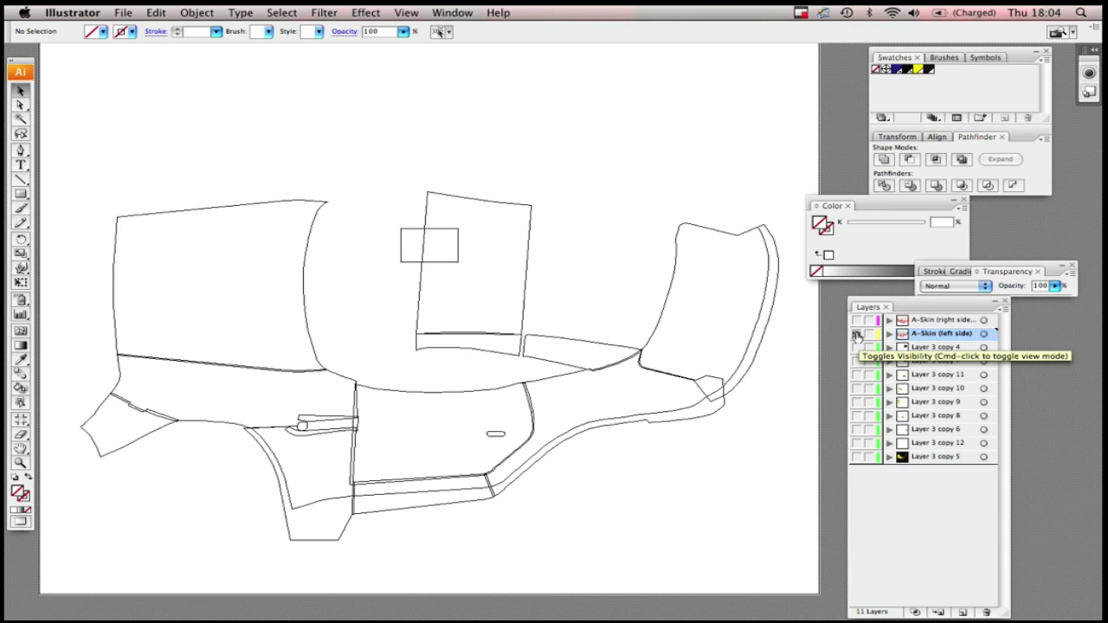
pyautogui.click(857, 334)
pyautogui.click(857, 319)
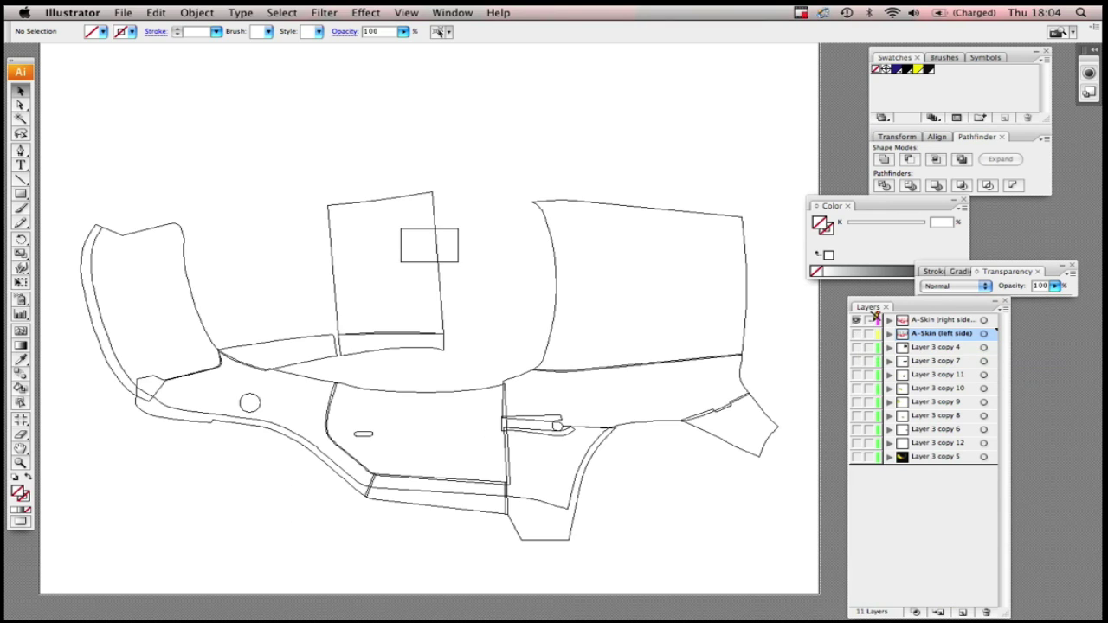
pyautogui.click(871, 319)
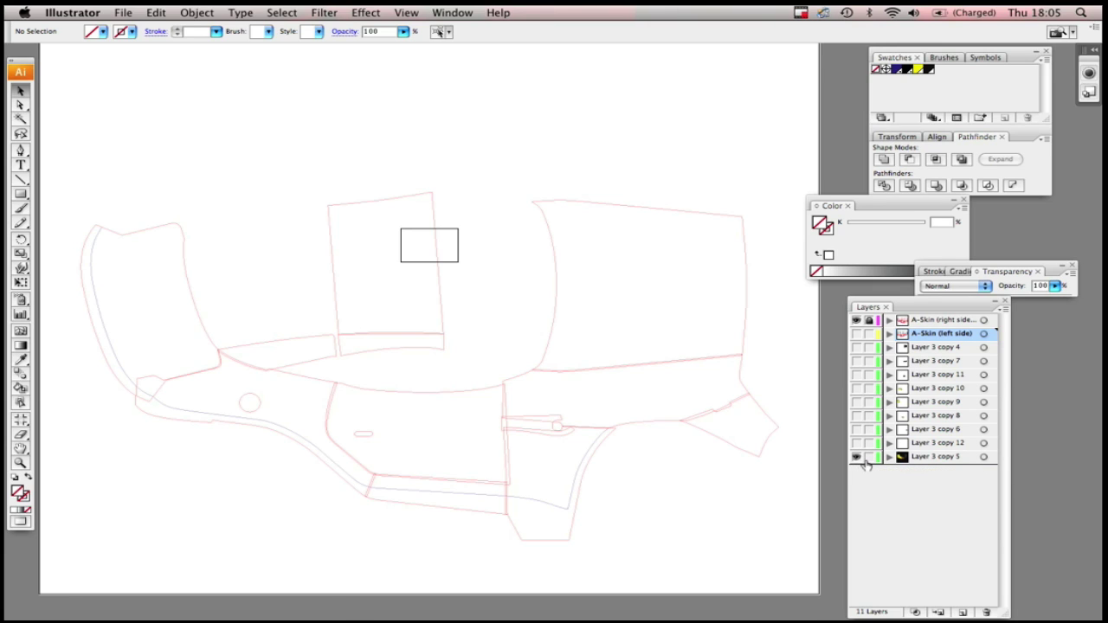
# - Make Layer 3 copy 5 visible to reveal the yellow-and-black design
pyautogui.click(857, 458)
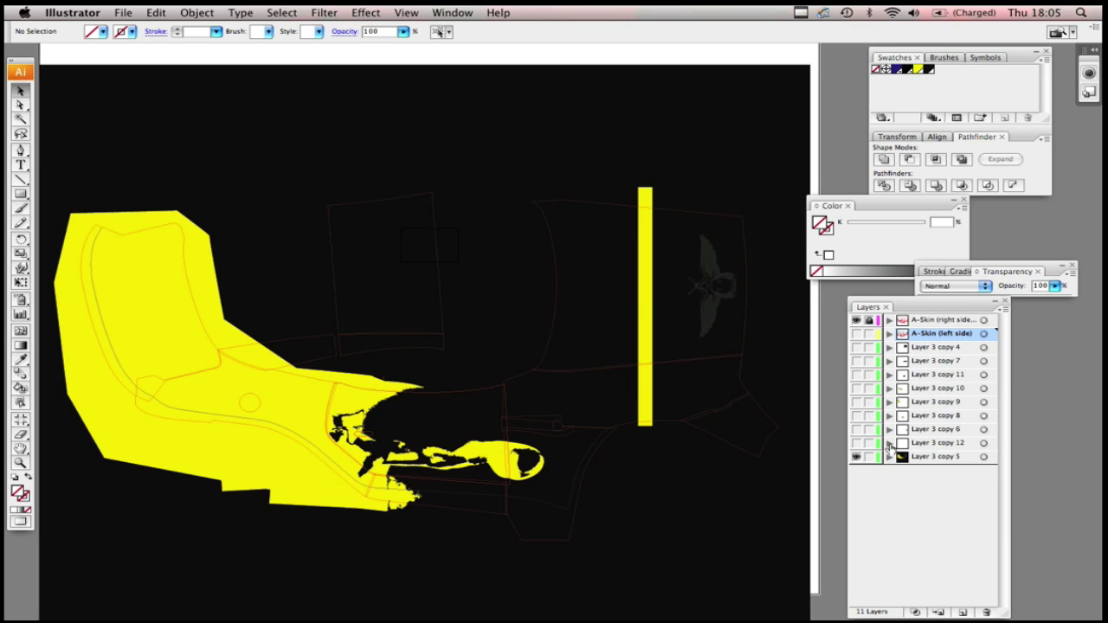
# - Select A:Door-01-R and the design group in Layer 3 copy 5, then make a clipping mask
pyautogui.click(889, 442)
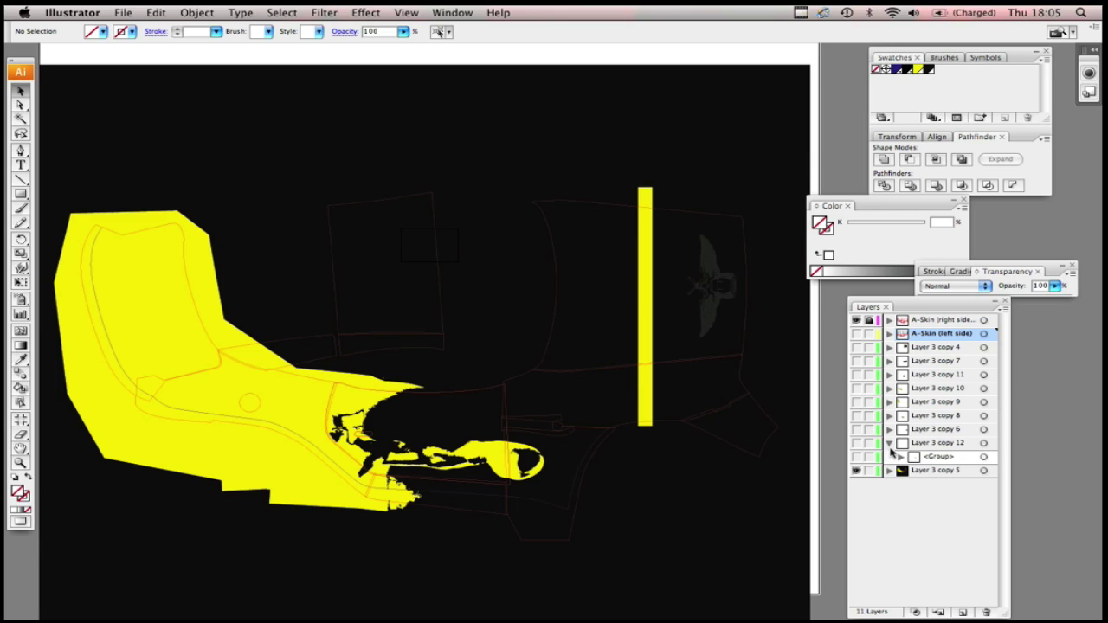
pyautogui.click(890, 444)
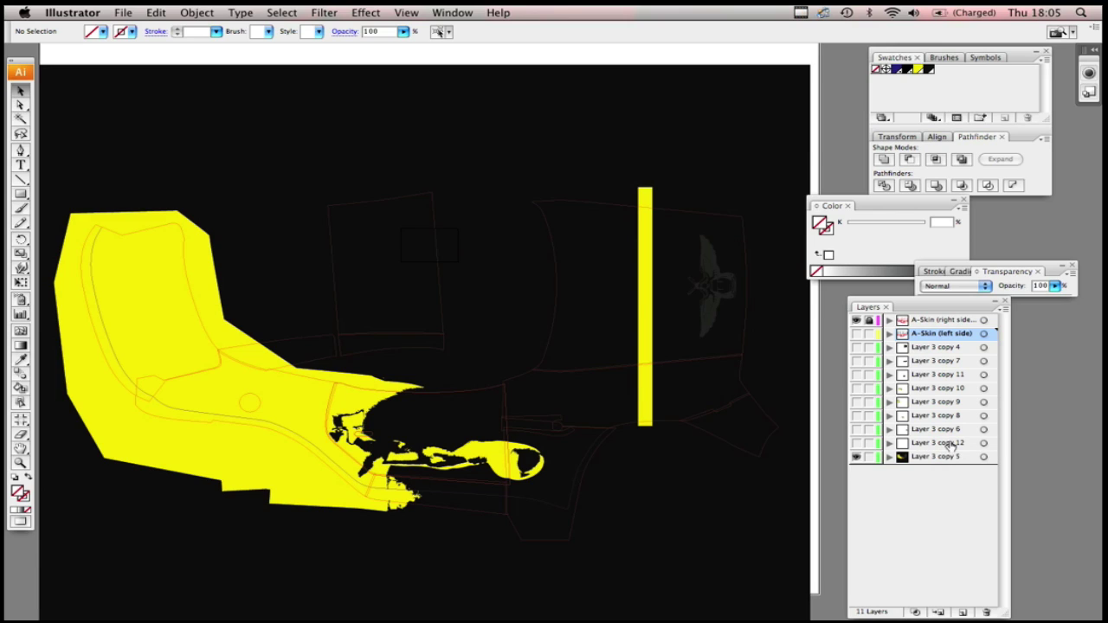
pyautogui.click(889, 457)
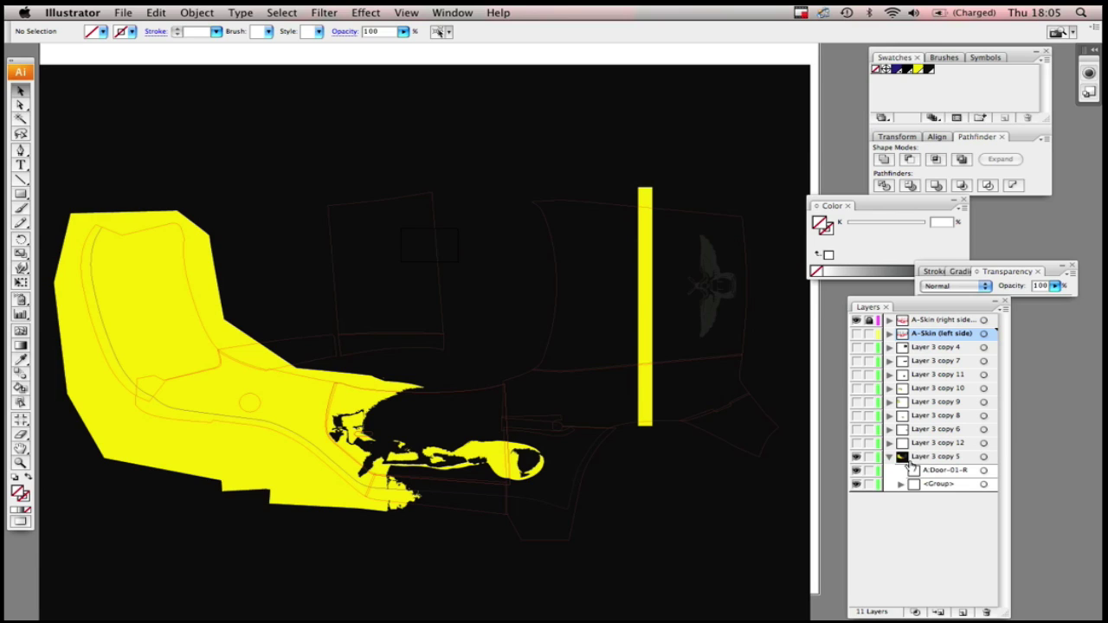
pyautogui.click(985, 470)
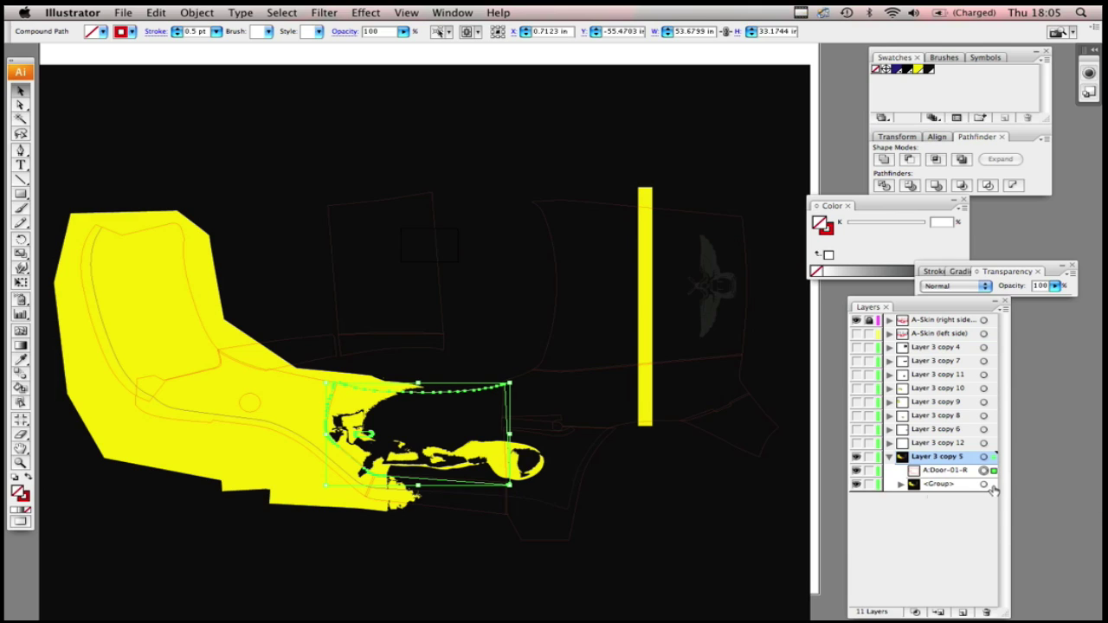
pyautogui.keyDown('shift'); pyautogui.click(984, 484); pyautogui.keyUp('shift')
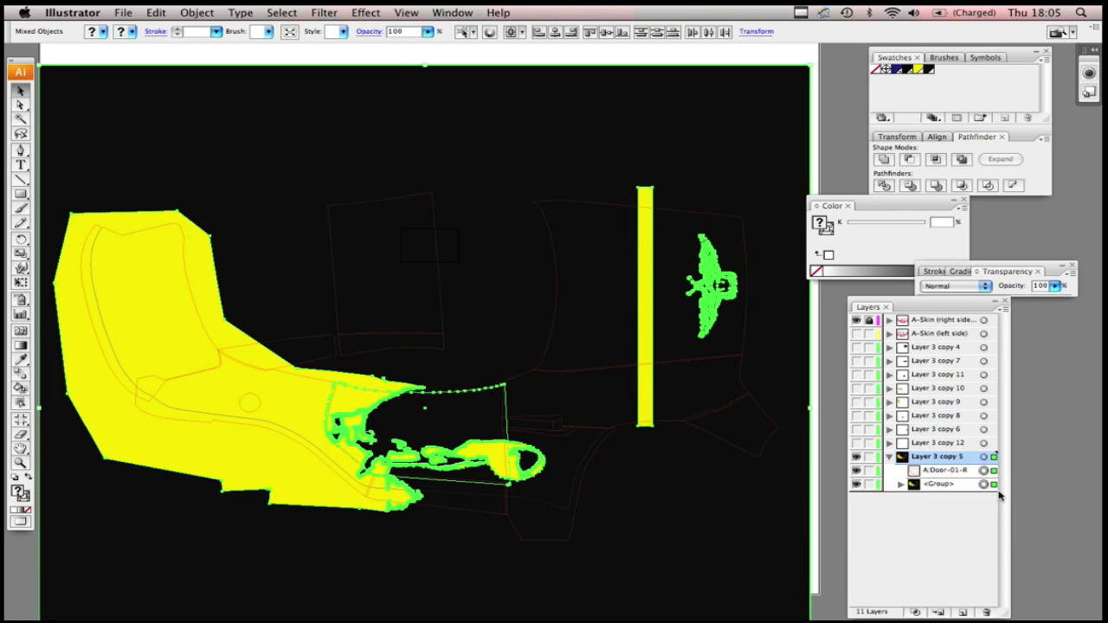
pyautogui.click(196, 18)
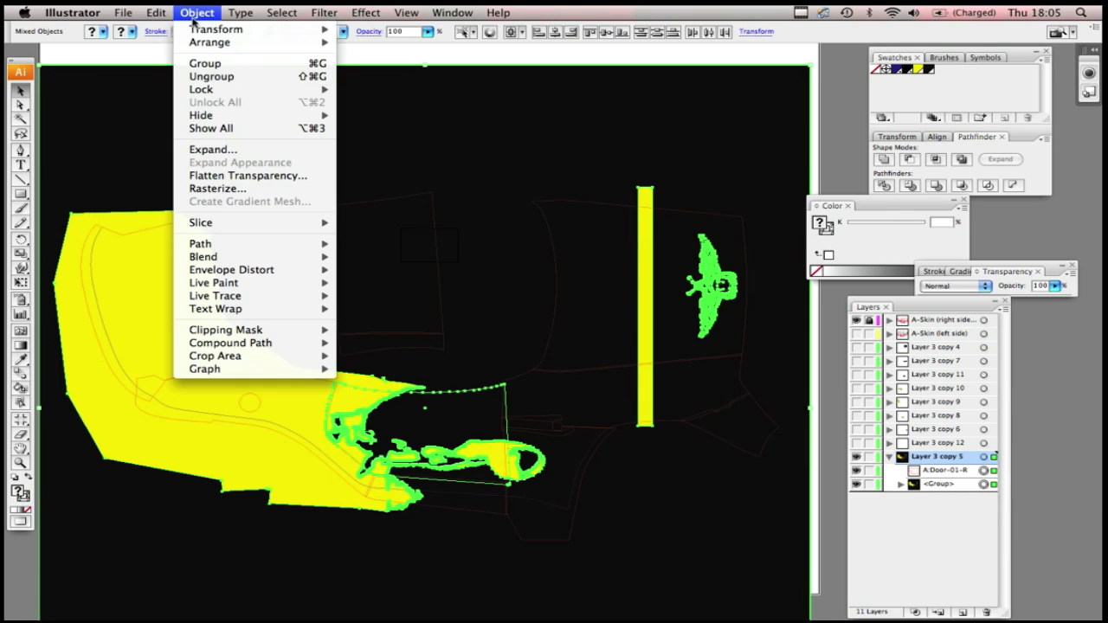
pyautogui.moveTo(274, 333)
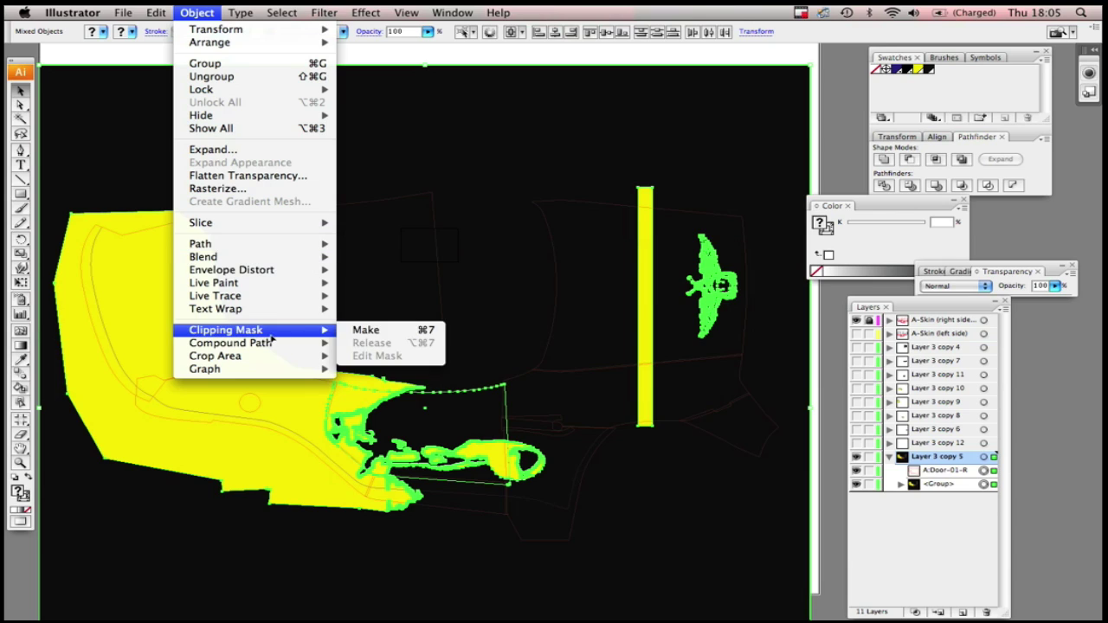
pyautogui.click(371, 330)
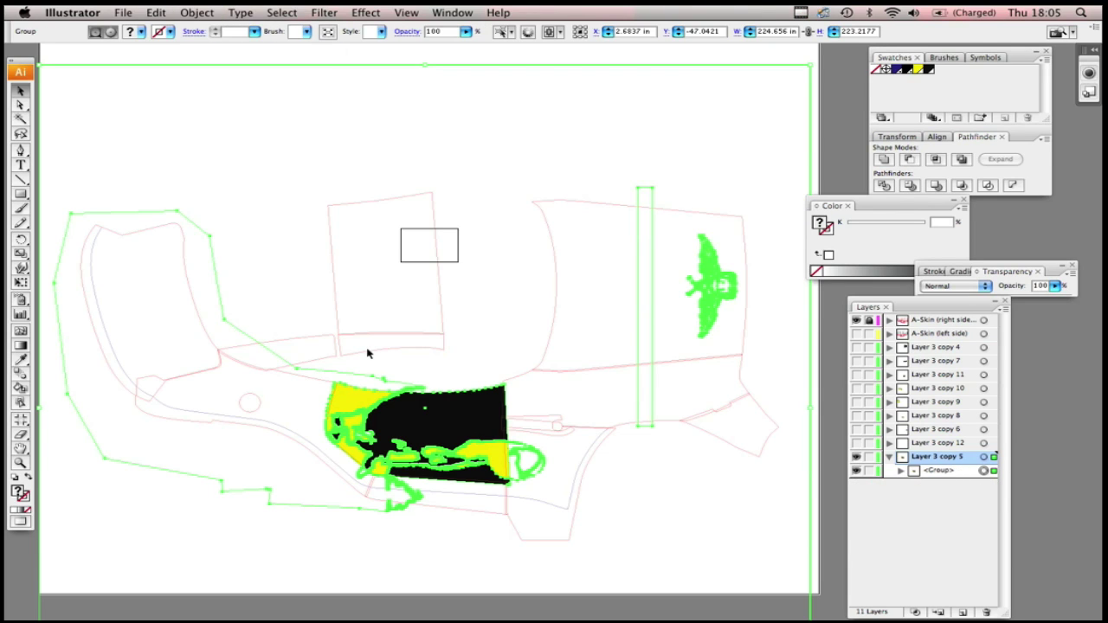
# - Show the clipped panel artwork of Layer 3 copies 6, 8, 9, 10, 11, 7 and 4
pyautogui.click(846, 94)
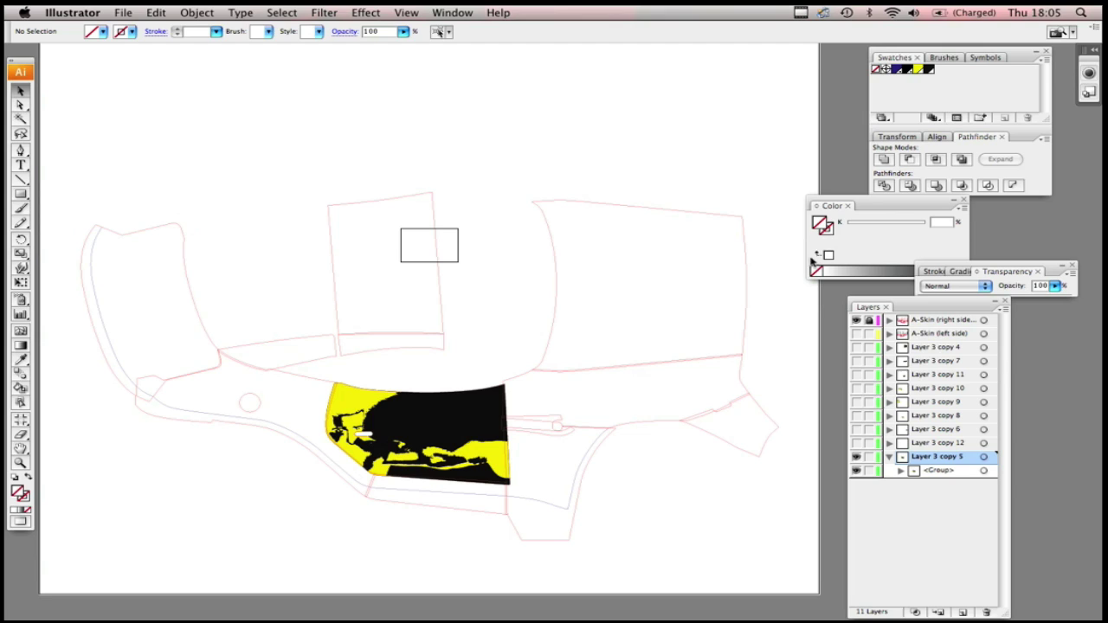
pyautogui.click(889, 457)
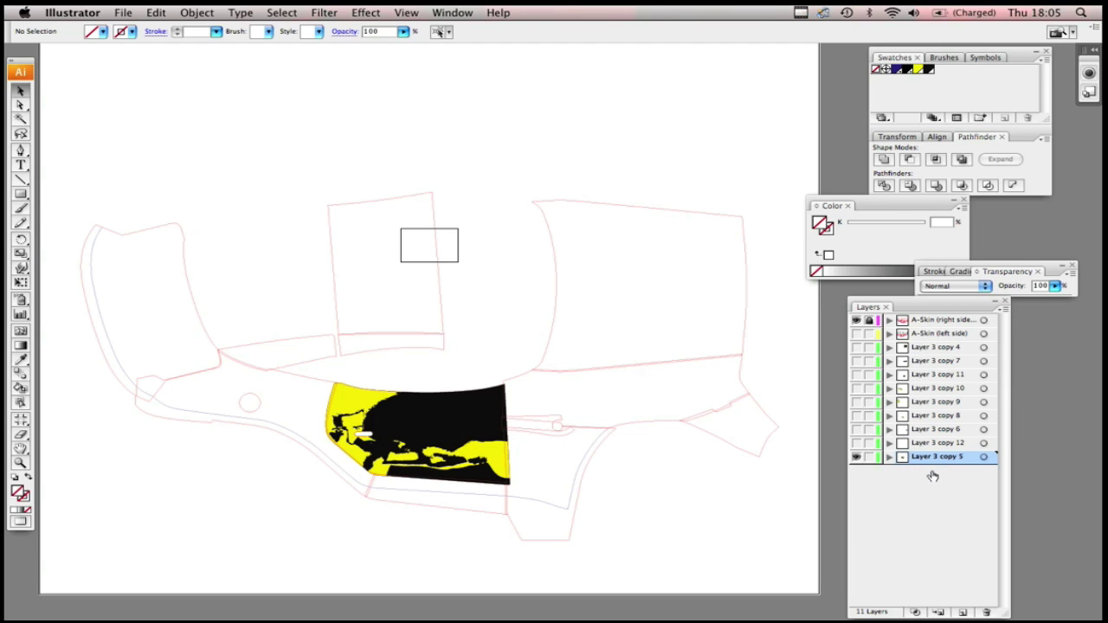
pyautogui.click(857, 428)
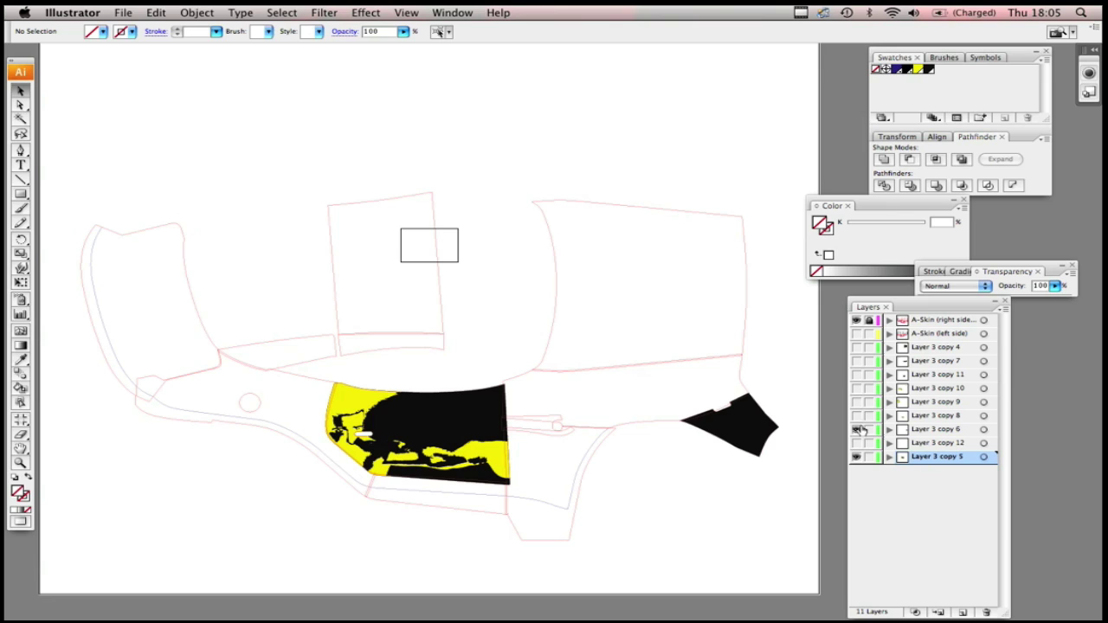
pyautogui.click(857, 416)
pyautogui.click(857, 401)
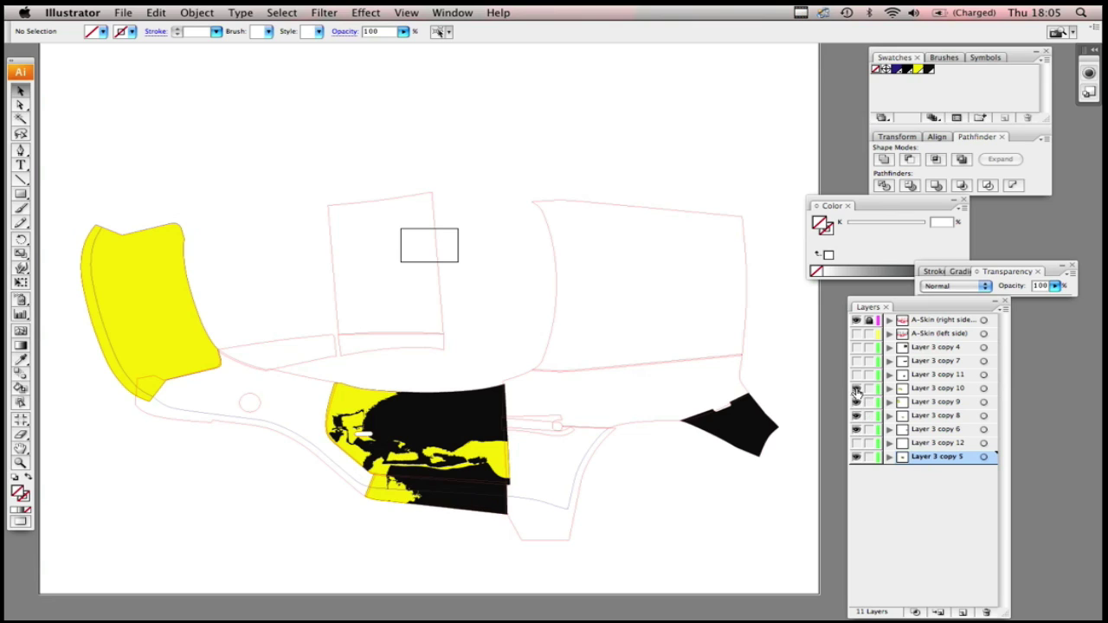
pyautogui.click(857, 389)
pyautogui.click(857, 375)
pyautogui.click(857, 362)
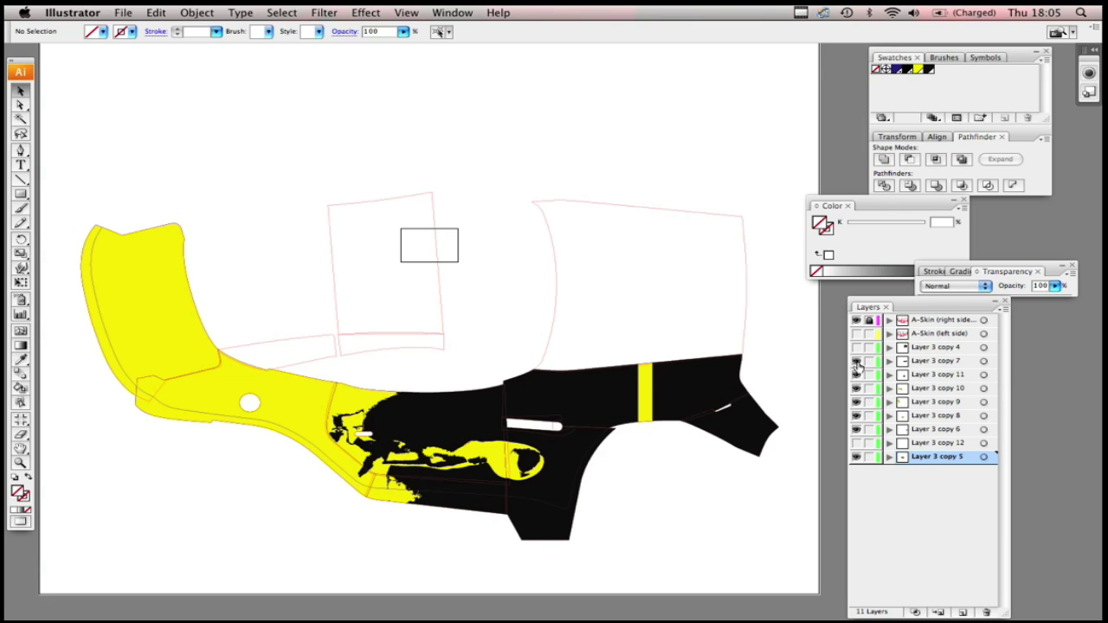
pyautogui.click(857, 347)
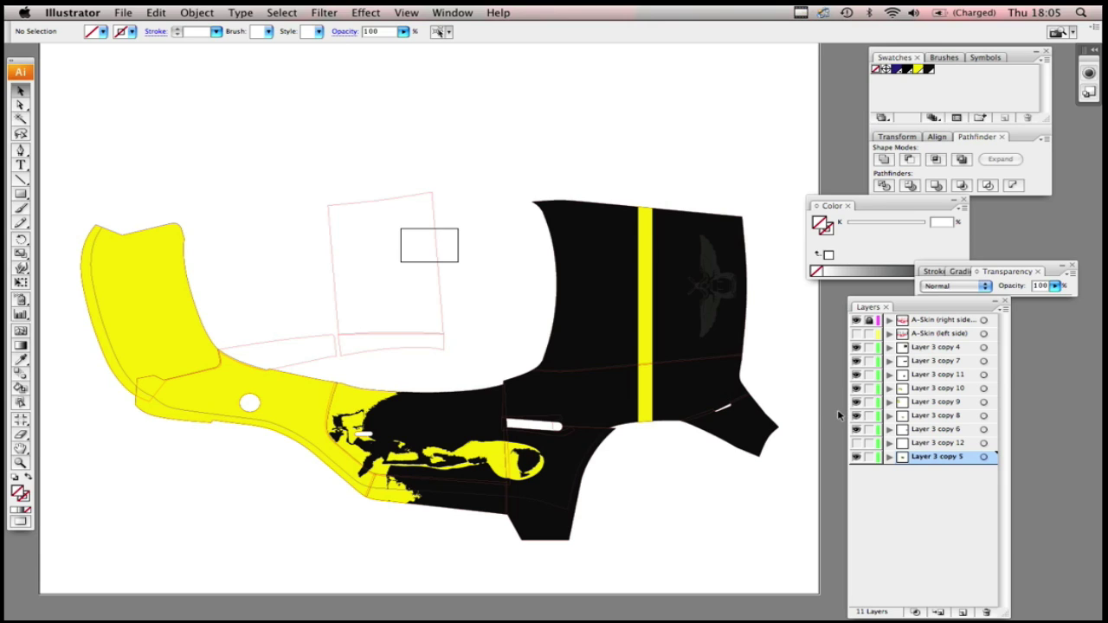
# - Hide the clipped panel layers so Layer 3 copy 5's full yellow-black design shows unclipped
pyautogui.keyDown('alt'); pyautogui.click(856, 456); pyautogui.keyUp('alt')
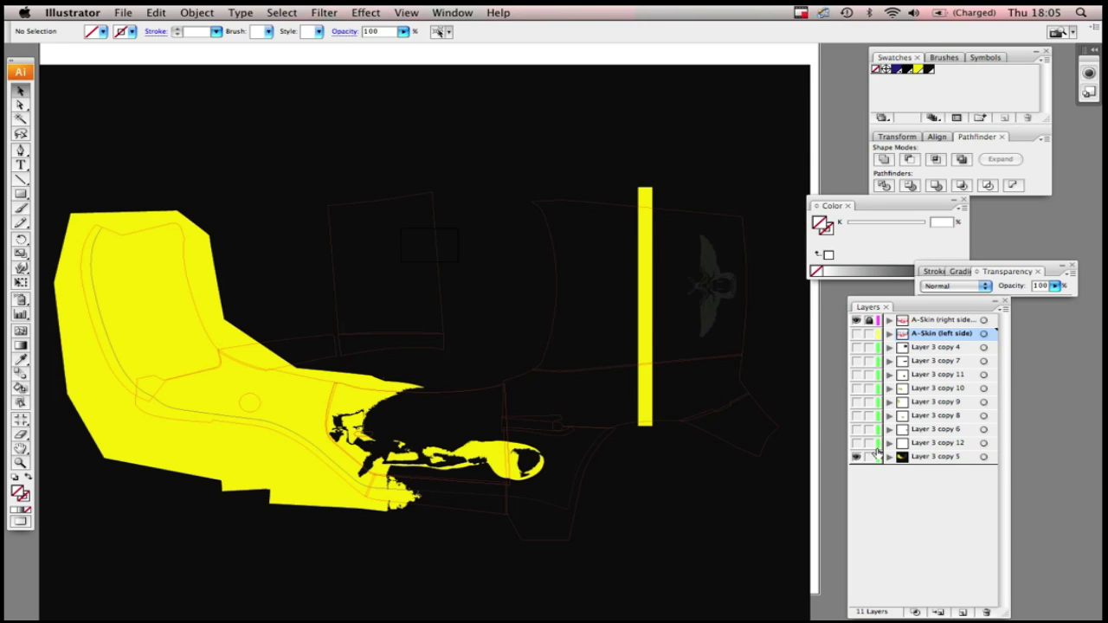